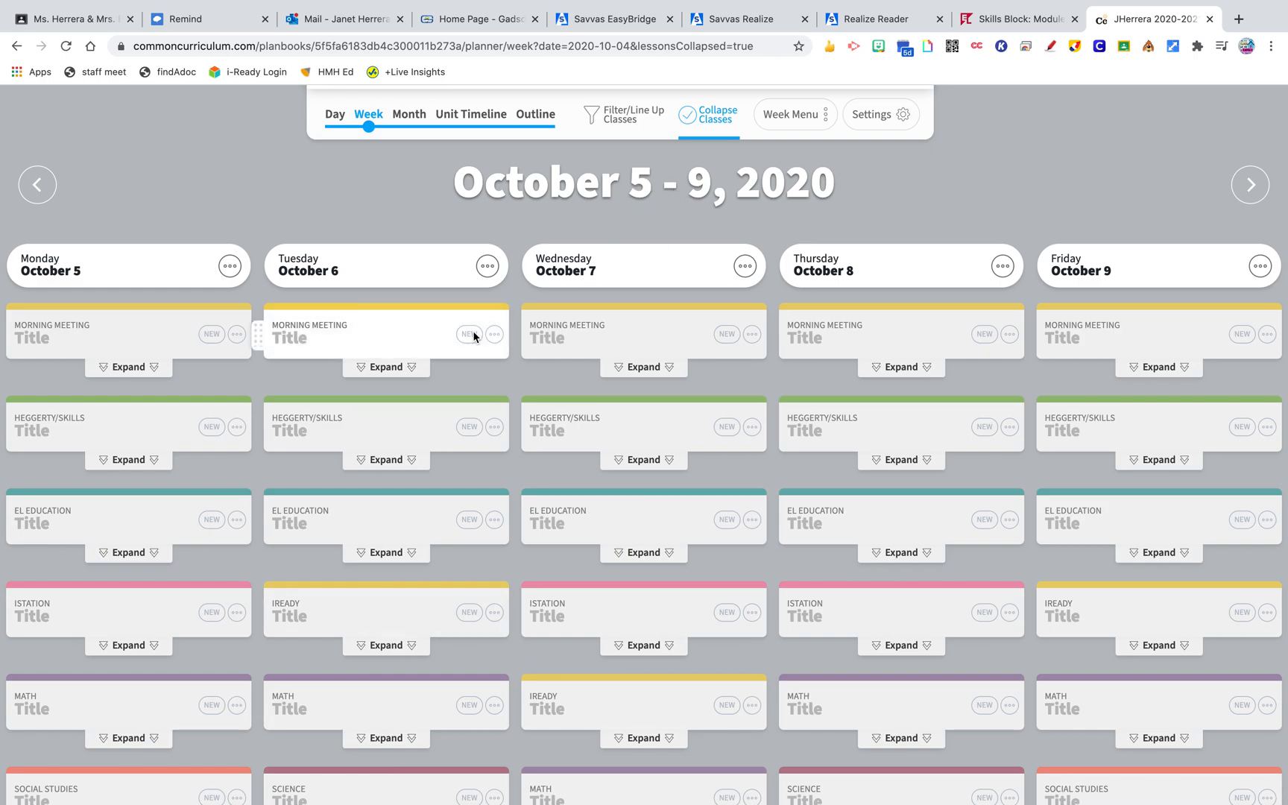
Expand Monday's EL Education lesson and rename its Standards card to CCSS Standards.
scroll(255, 193, down, 2)
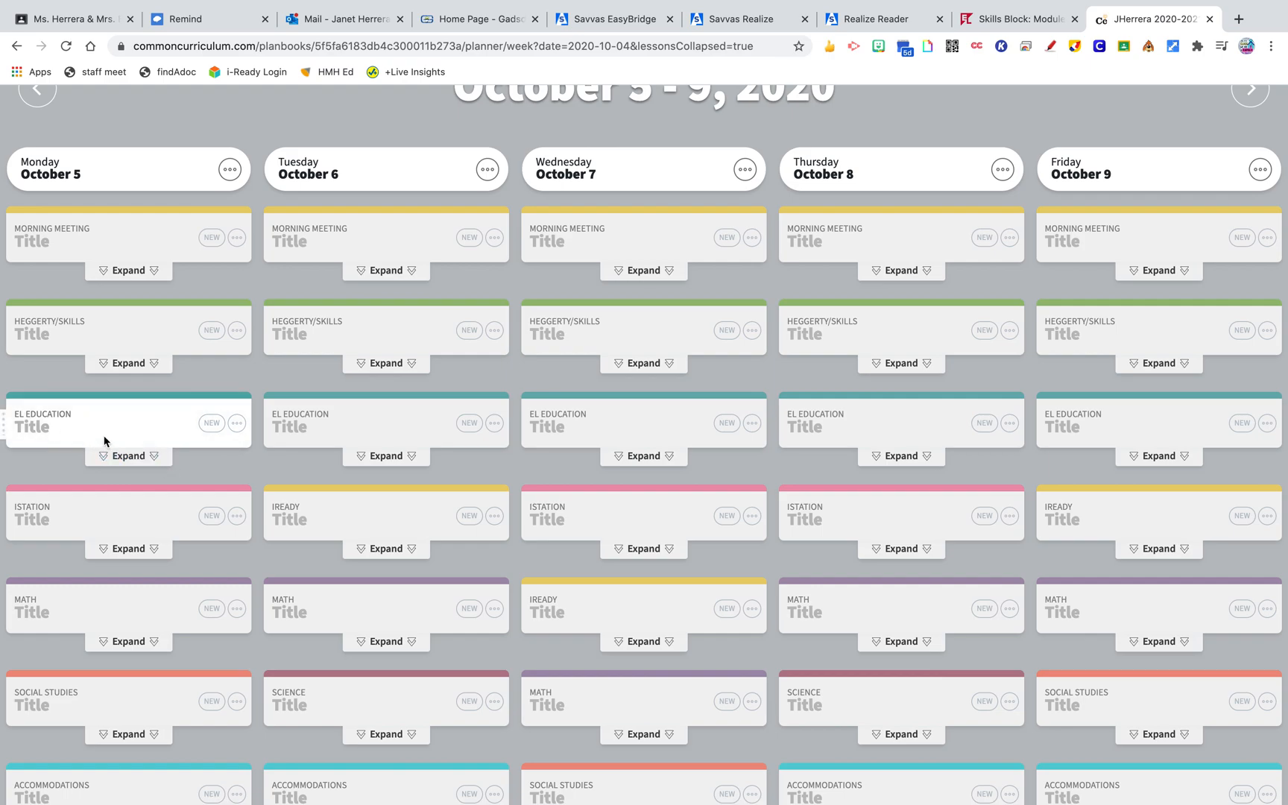
click(141, 456)
scroll(138, 447, down, 5)
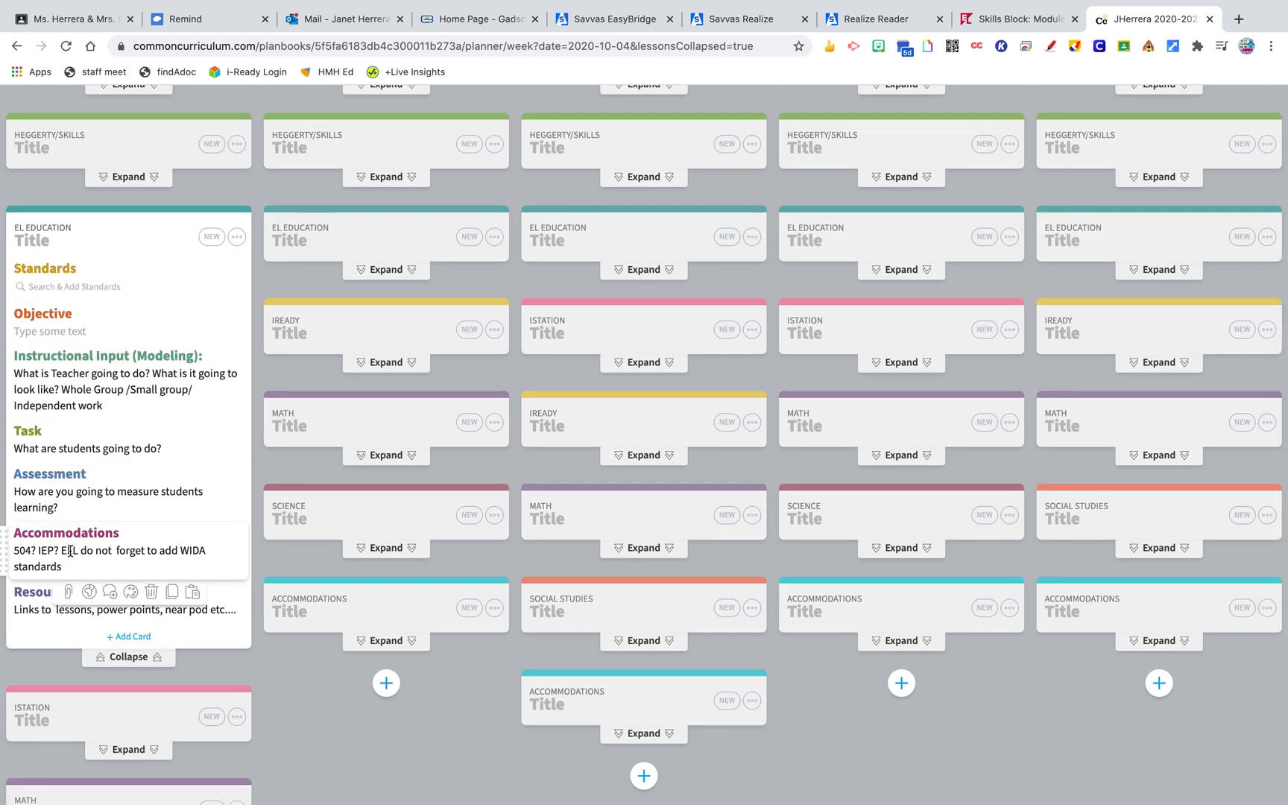
click(16, 270)
text(CCSS)
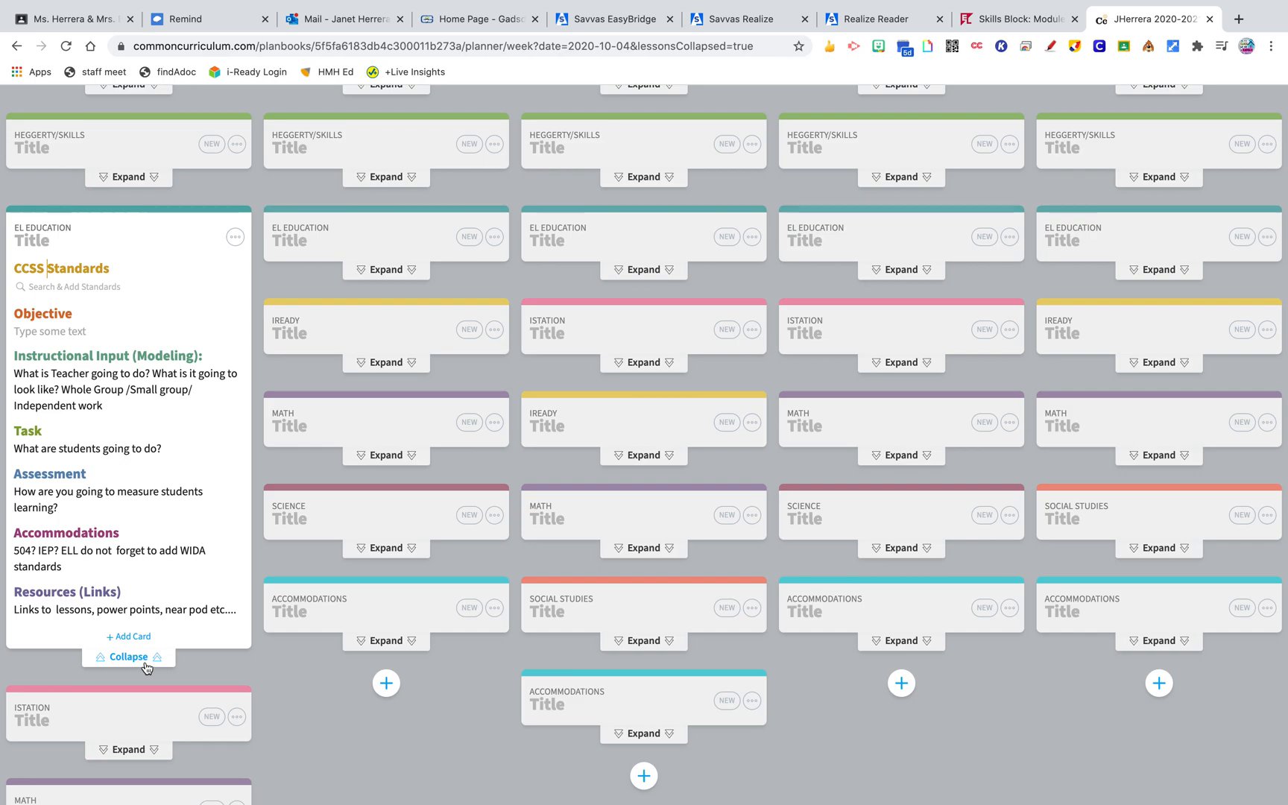
Expand Tuesday's EL Education lesson and rename the Standards card to CCSS Standards in the EL Education class template.
click(375, 270)
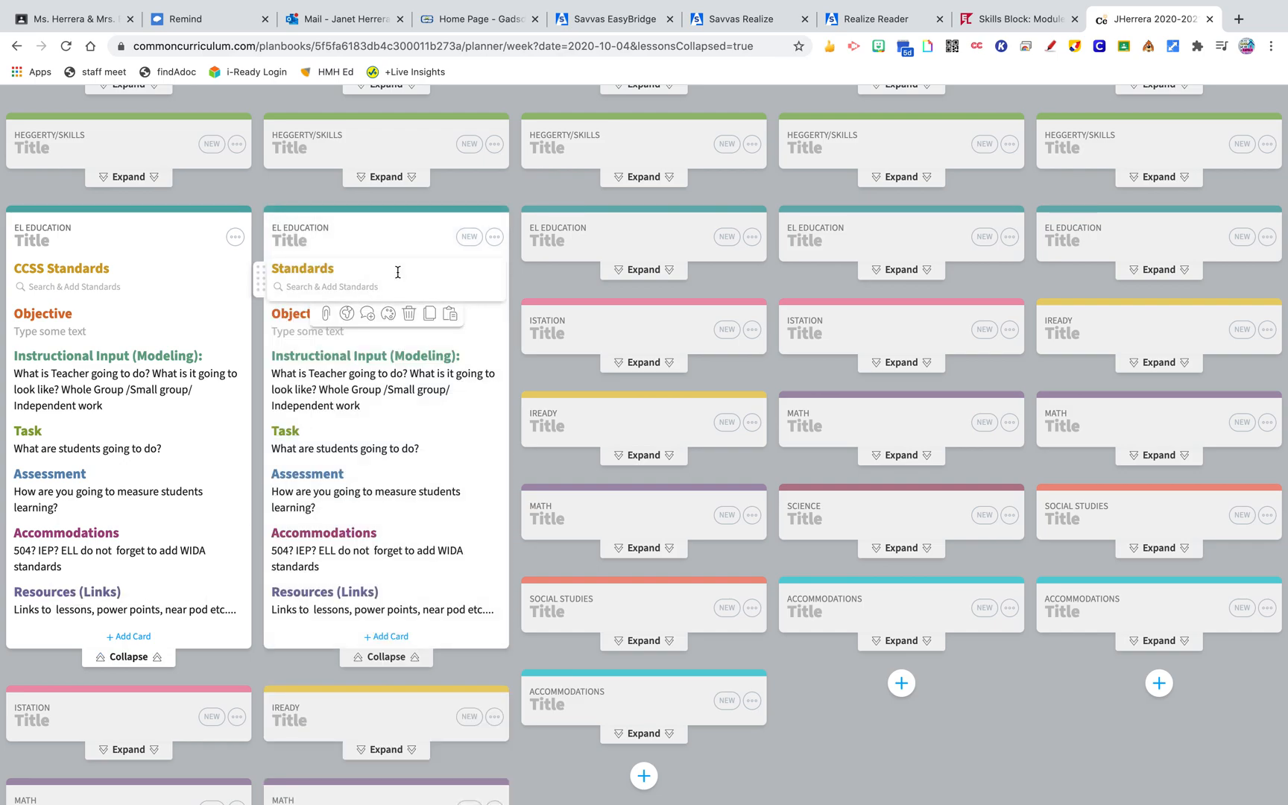
scroll(622, 248, up, 5)
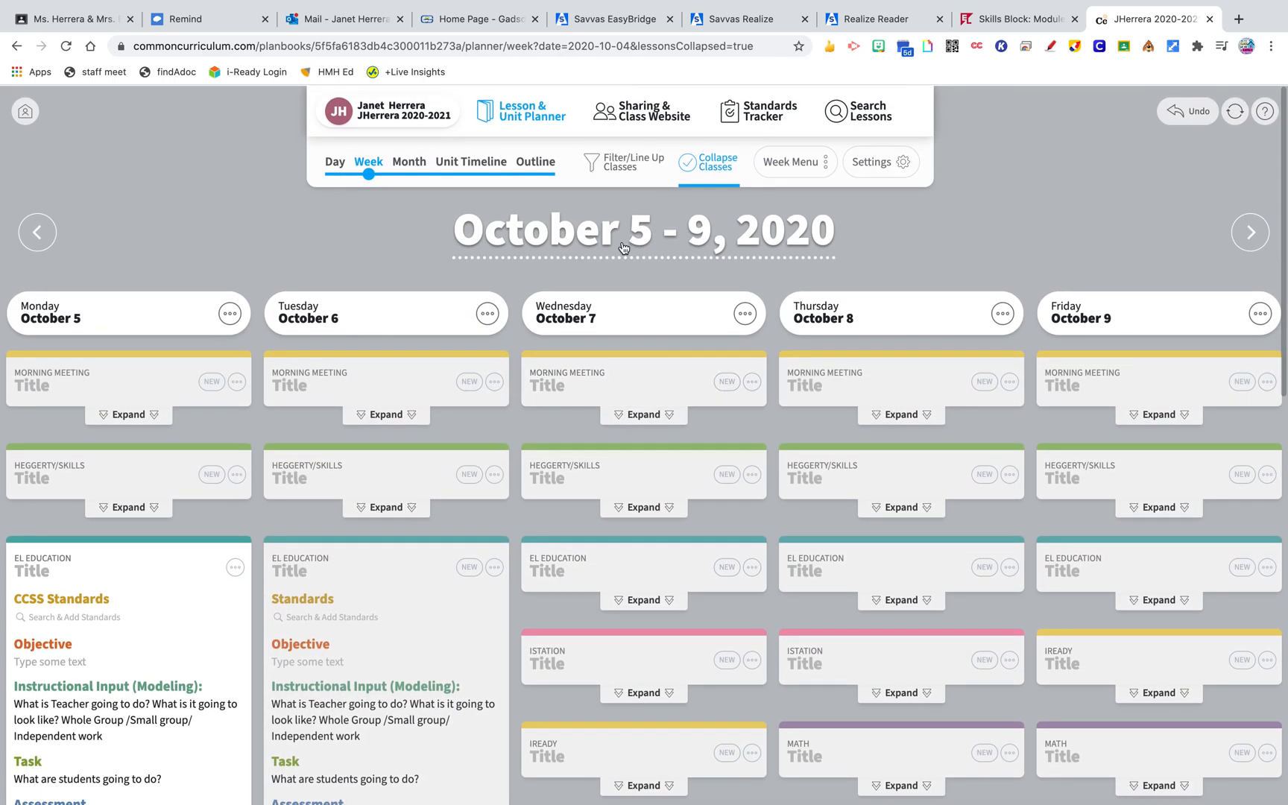
click(878, 164)
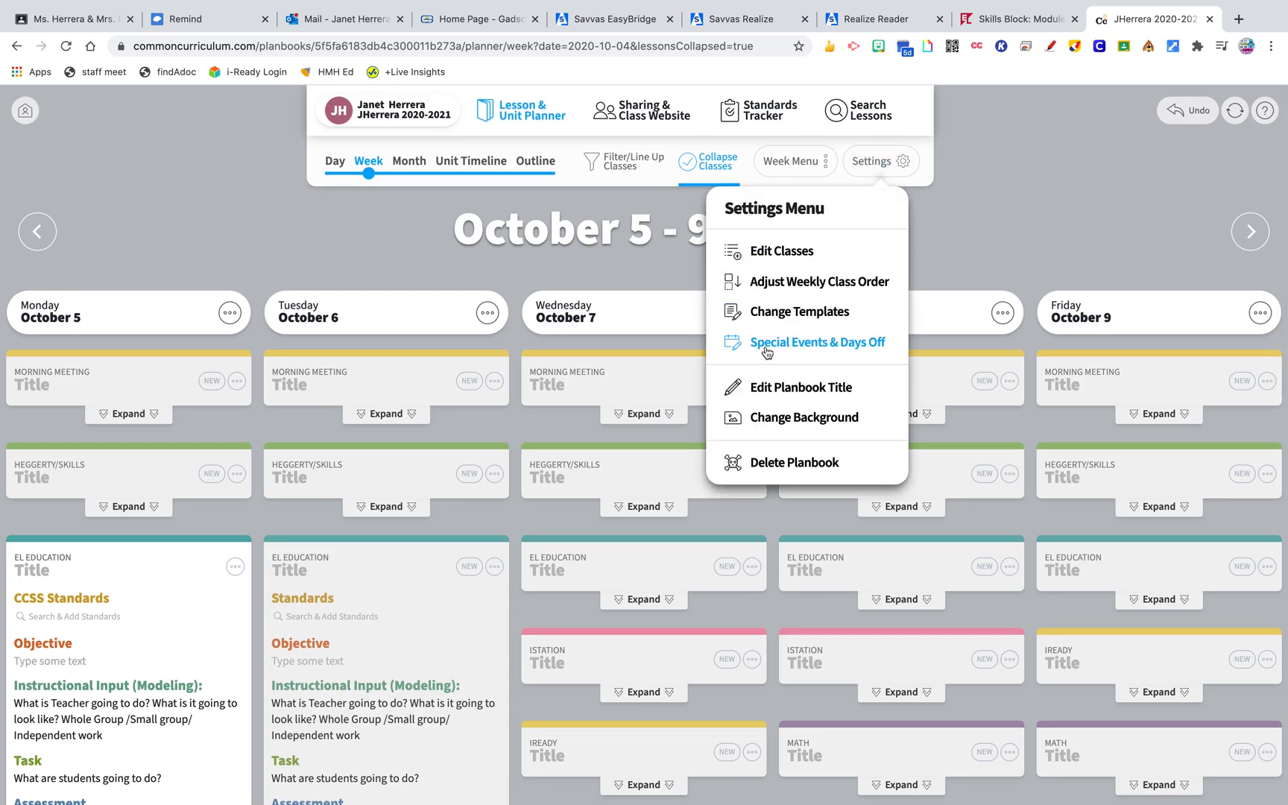
click(793, 315)
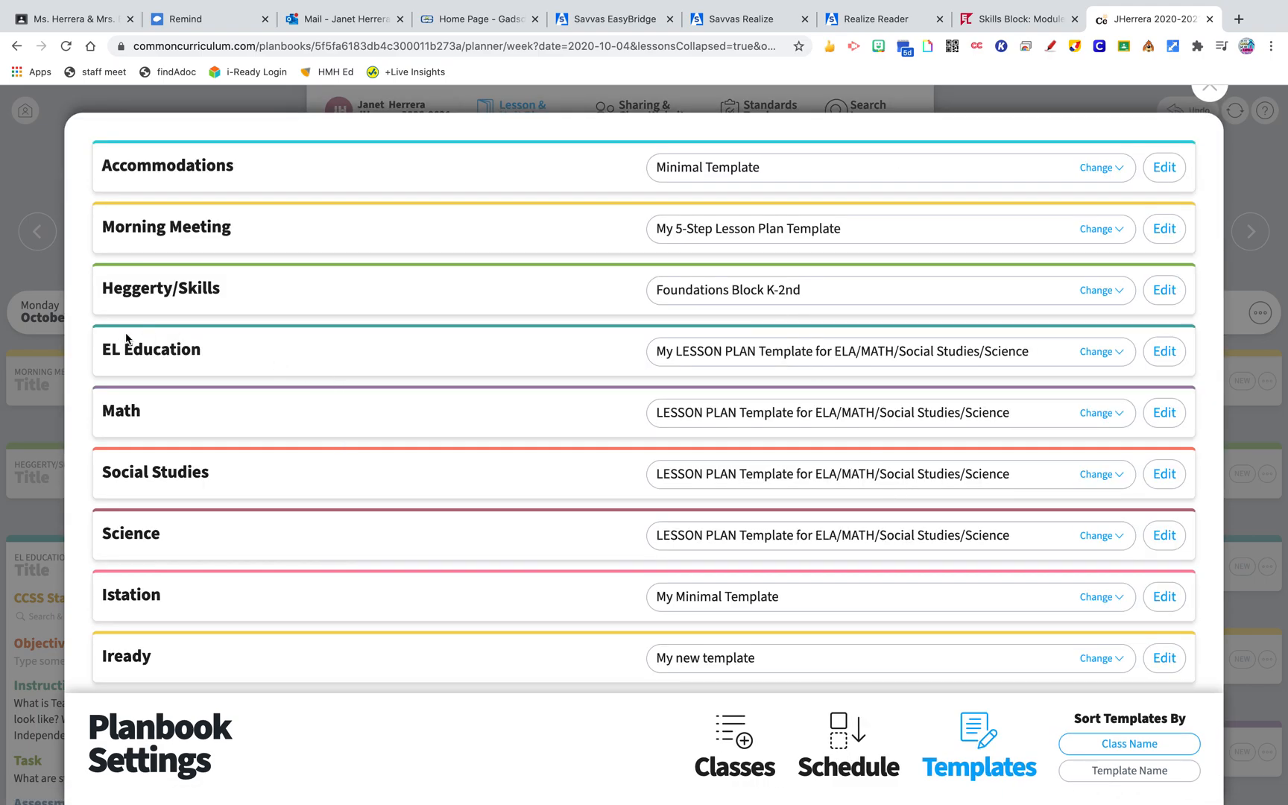
click(1160, 355)
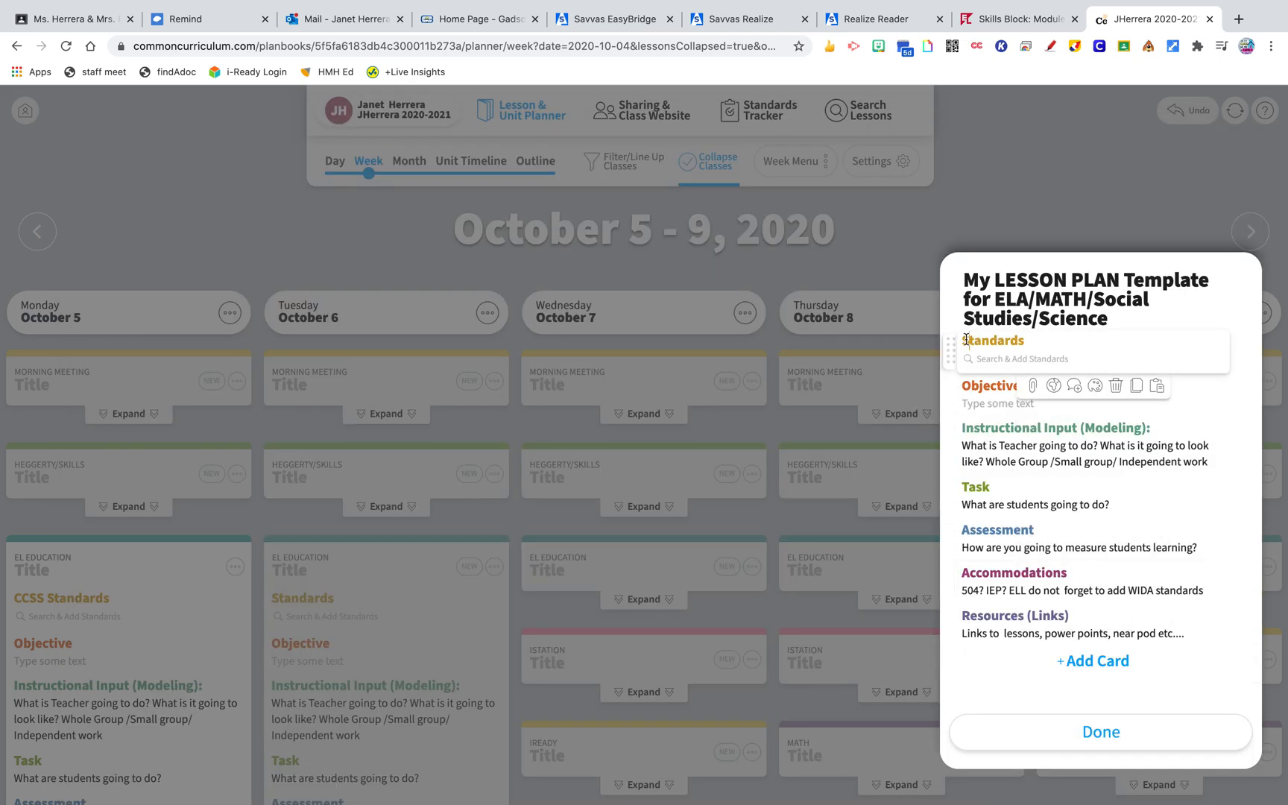
text(CCSS)
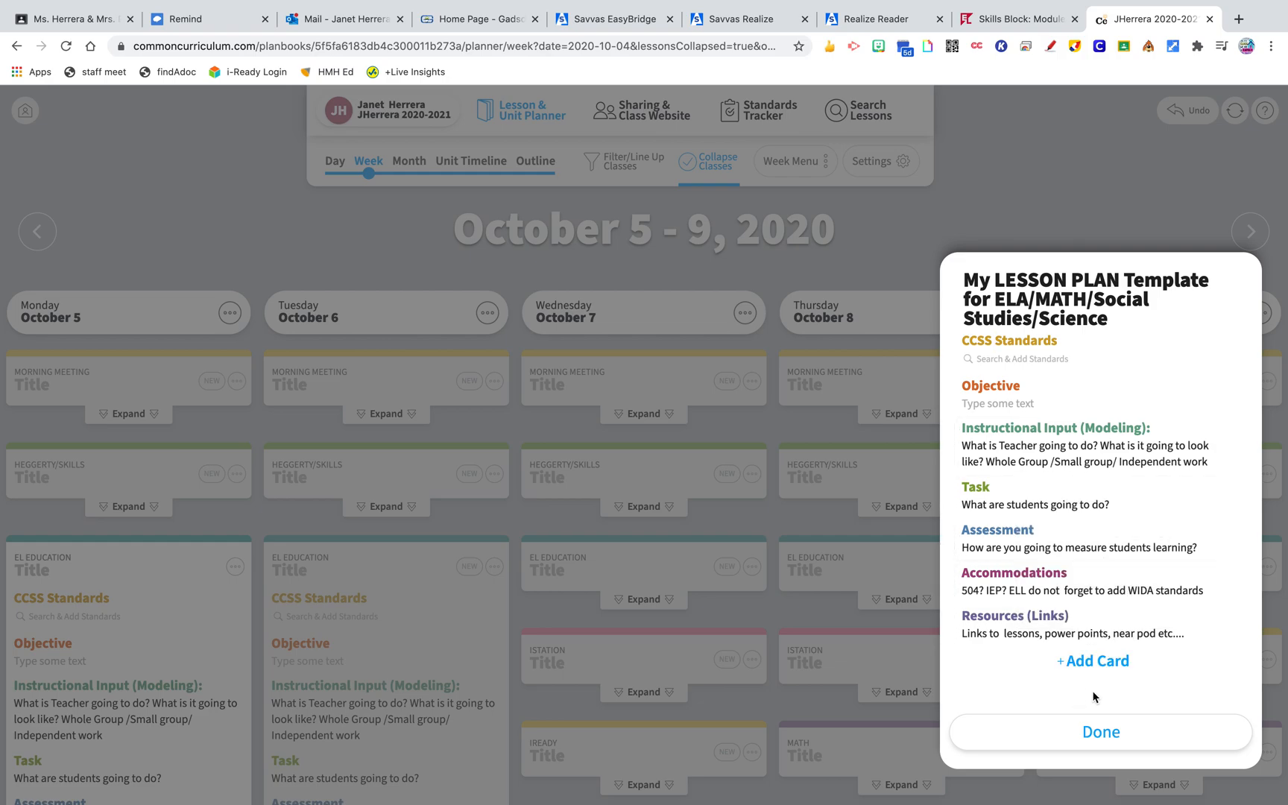
Add a standards search card named WIDA Standards to the template below CCSS Standards, then save it and close the planbook settings.
click(1076, 663)
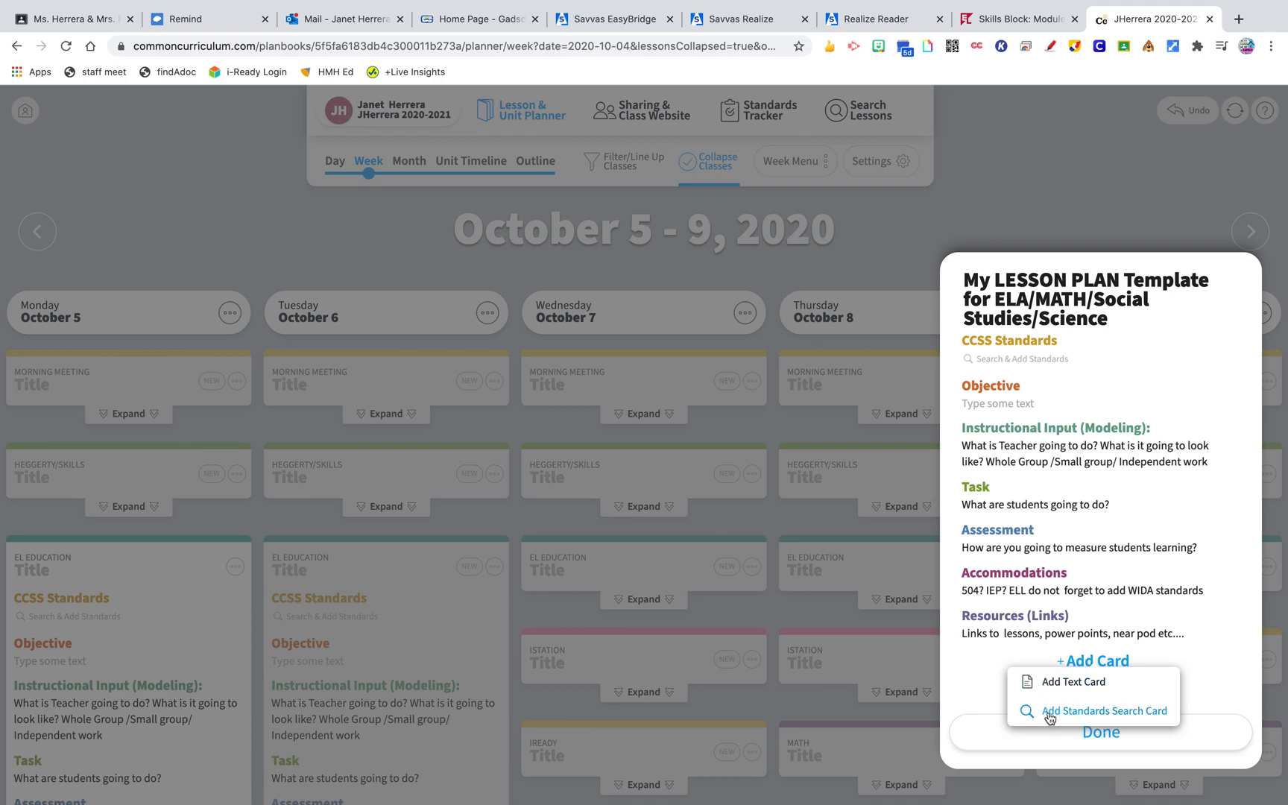
click(1088, 712)
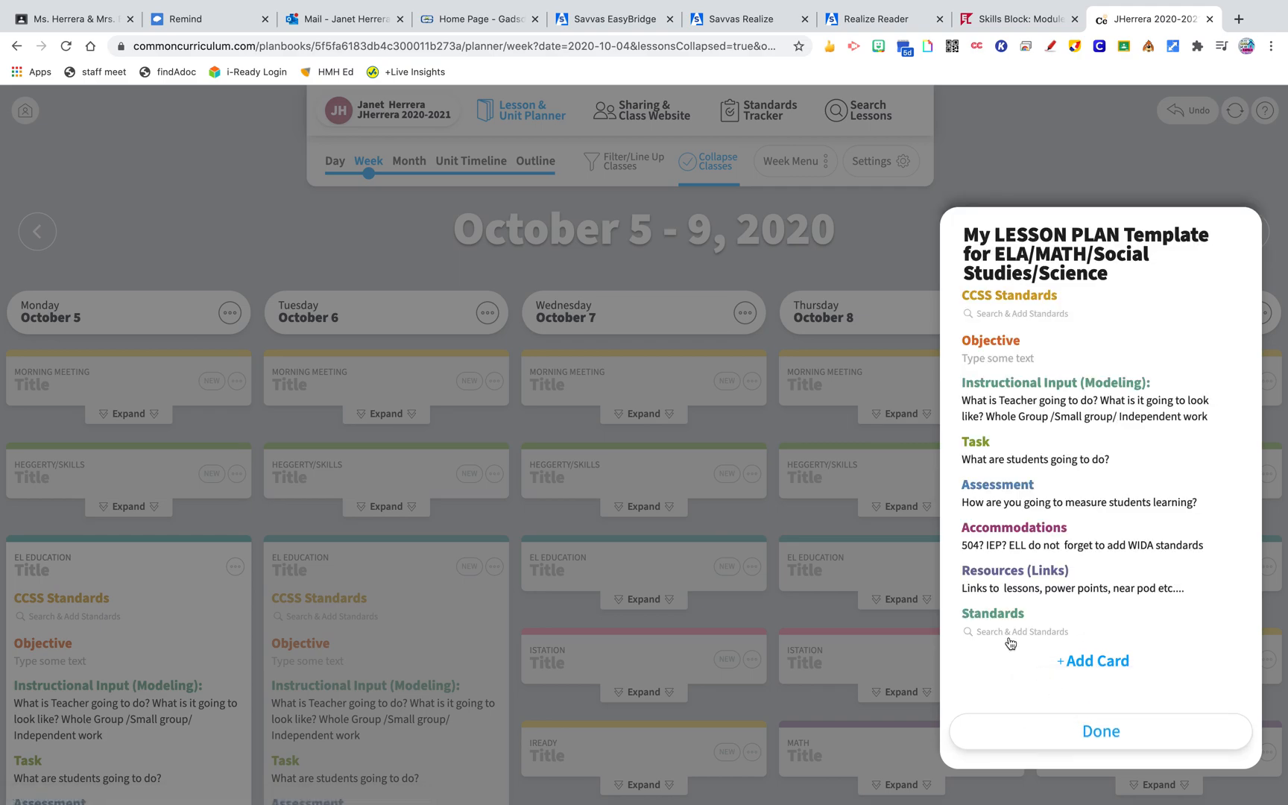
text(WIDS)
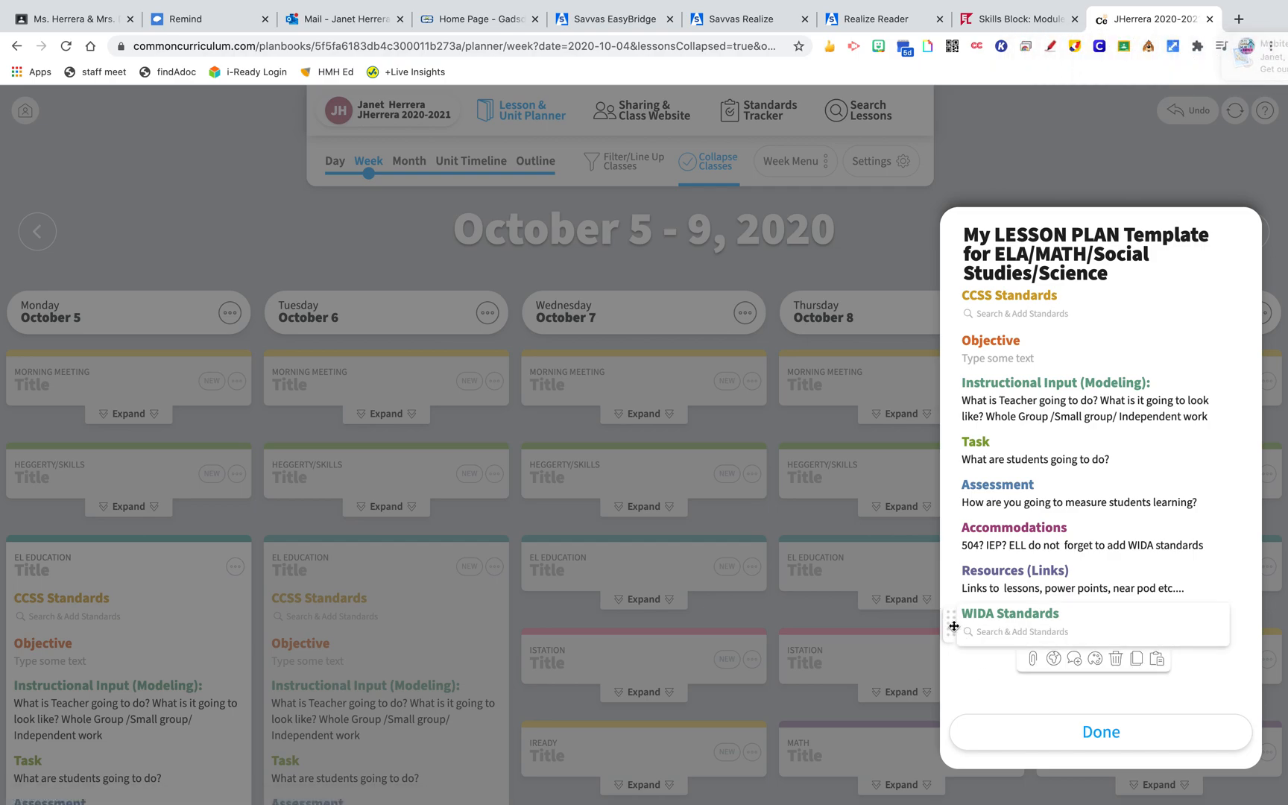
drag(952, 616, 953, 453)
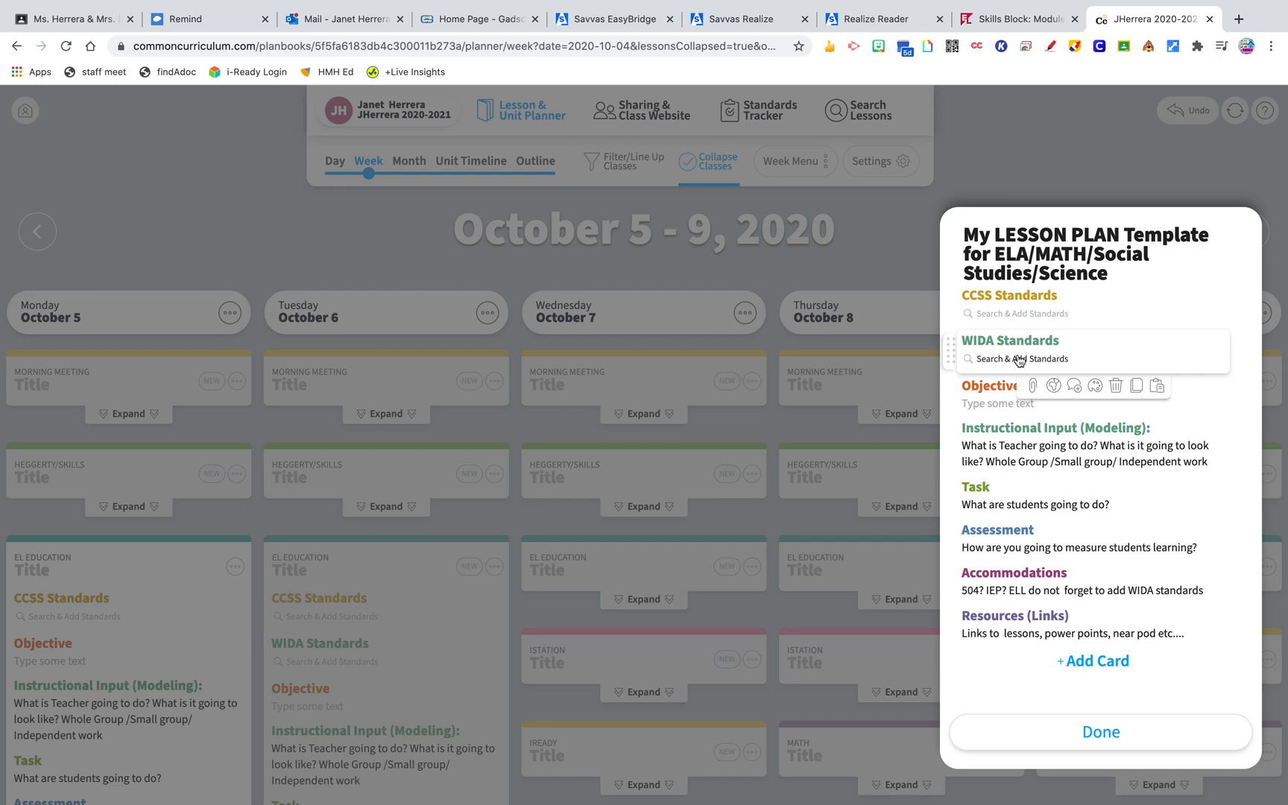
click(1104, 731)
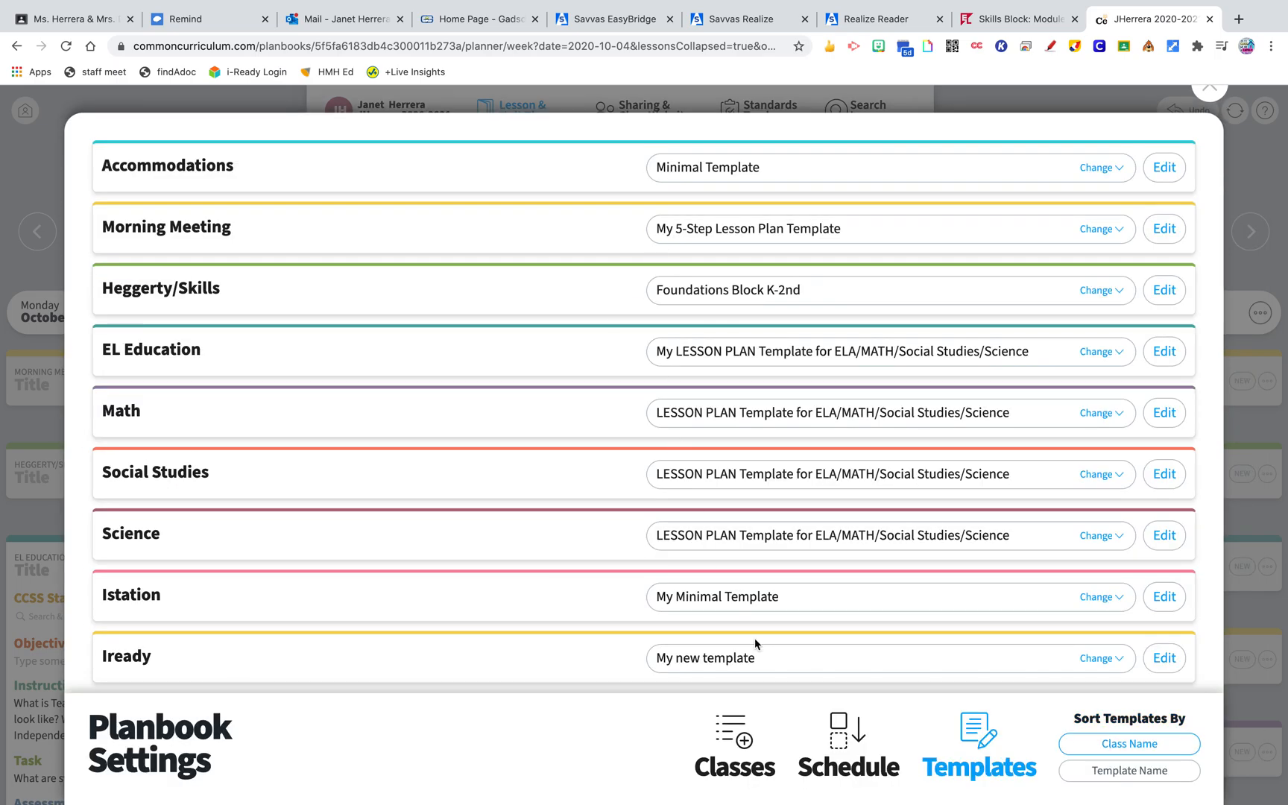
click(1208, 89)
Copy Tuesday's WIDA Standards card and add a standards search card to Monday's EL Education lesson.
scroll(486, 510, down, 2)
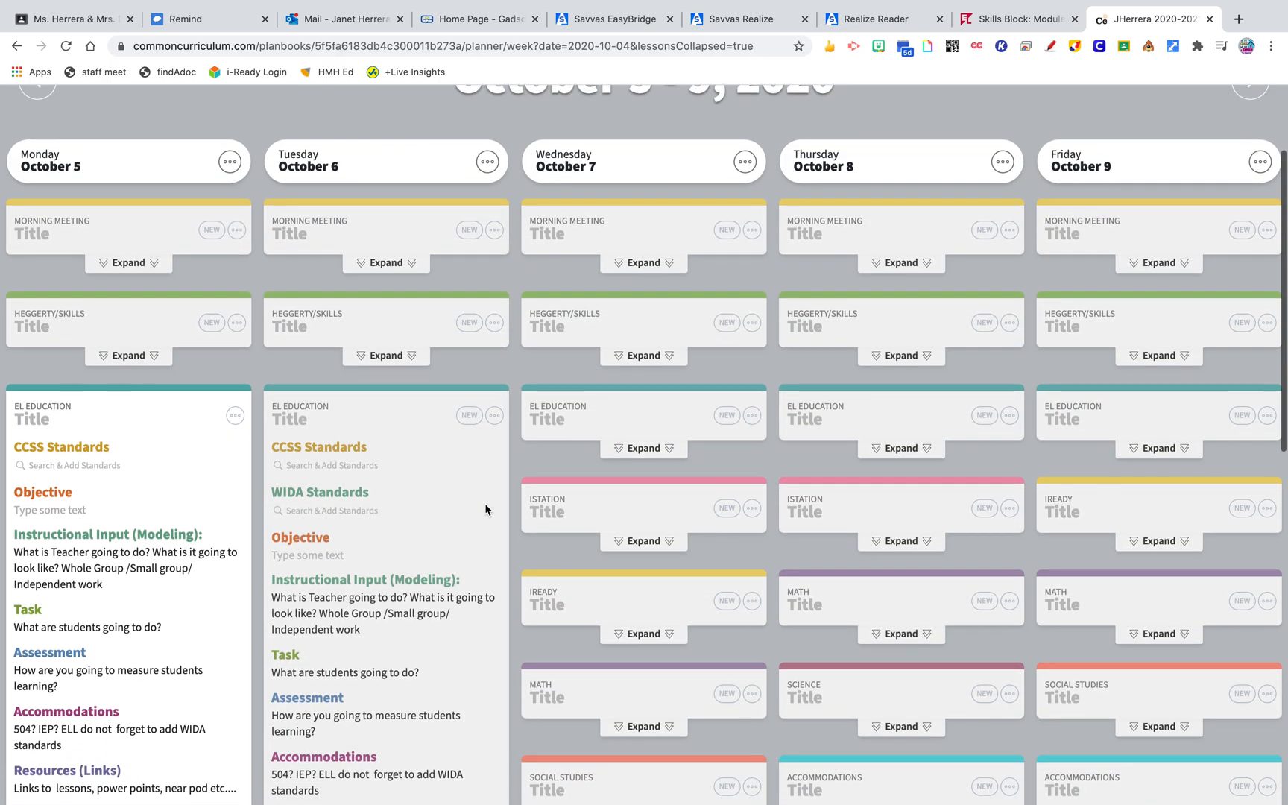
scroll(486, 510, down, 3)
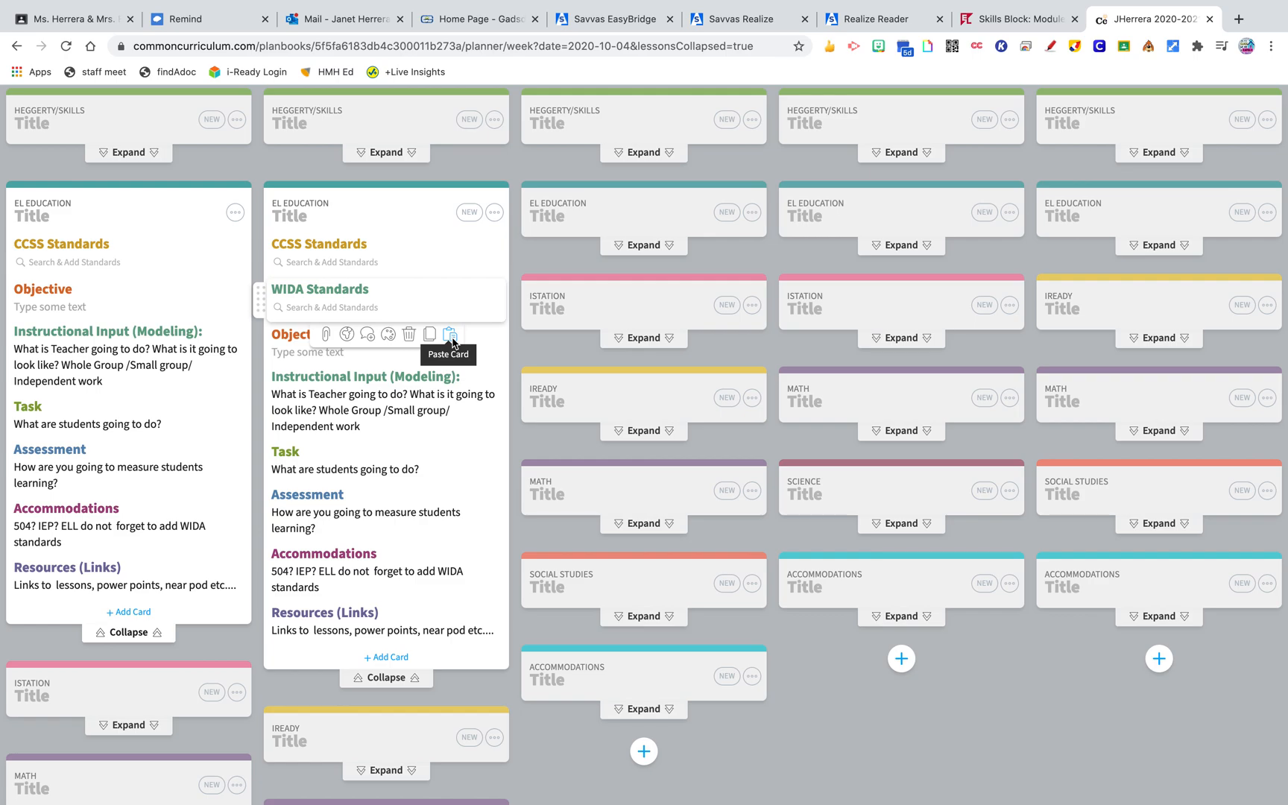
click(429, 333)
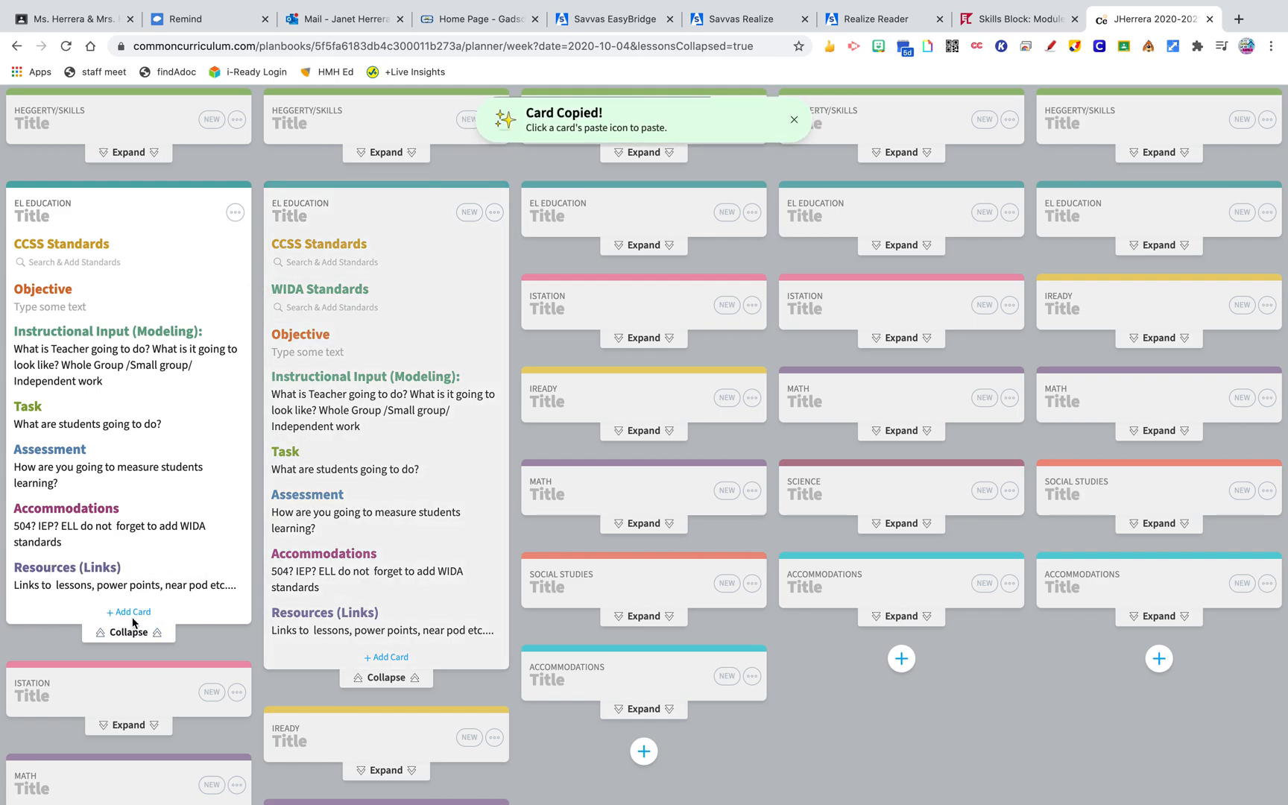
click(132, 613)
click(74, 664)
Try to paste Tuesday's WIDA Standards card into Monday's EL Education lesson, and move the added Standards card directly below CCSS Standards.
mouse_move(30, 611)
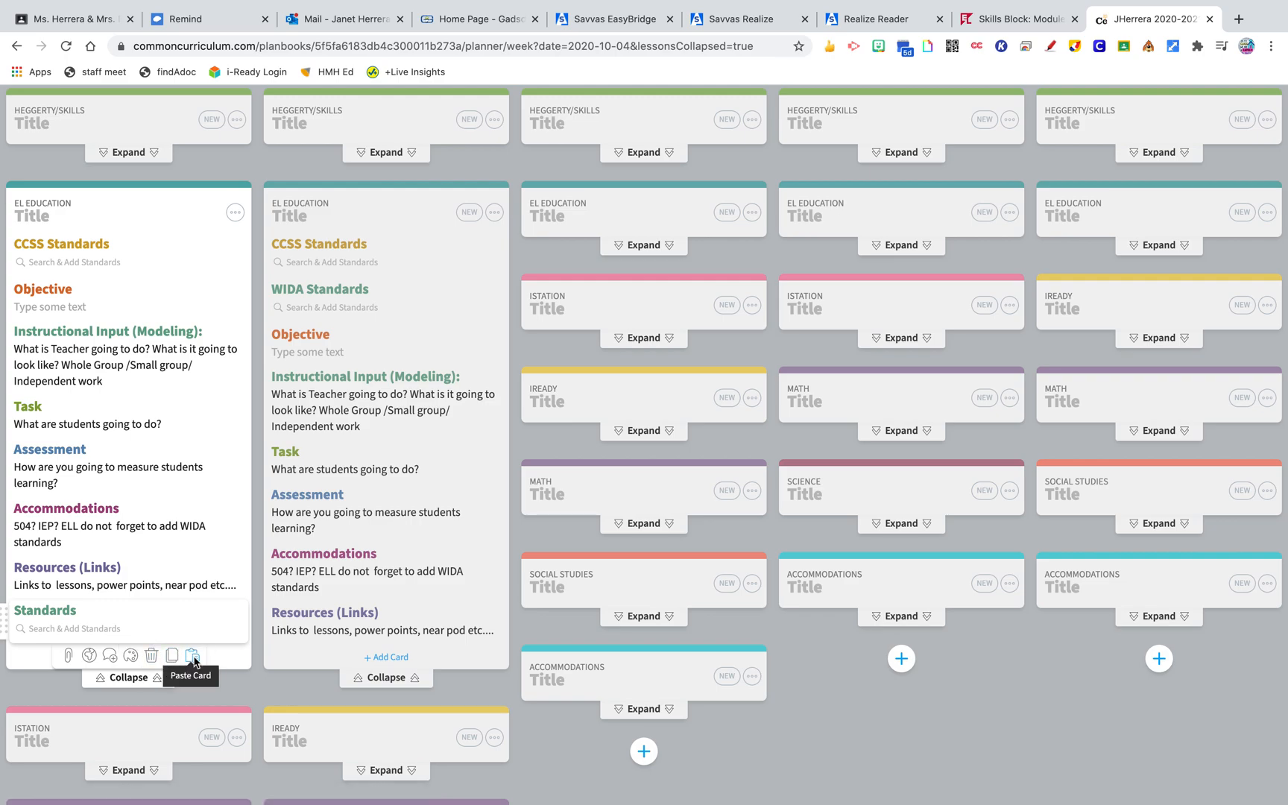
click(431, 335)
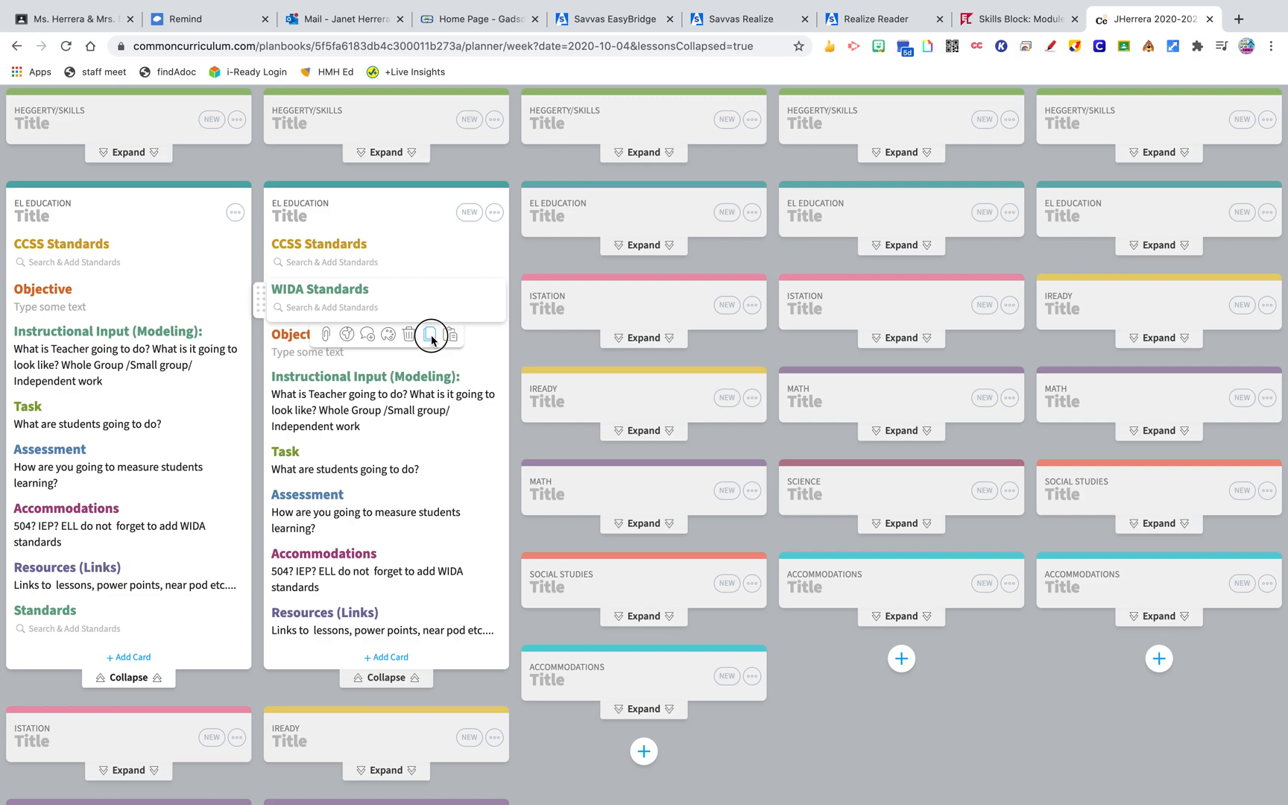
mouse_move(176, 633)
click(194, 658)
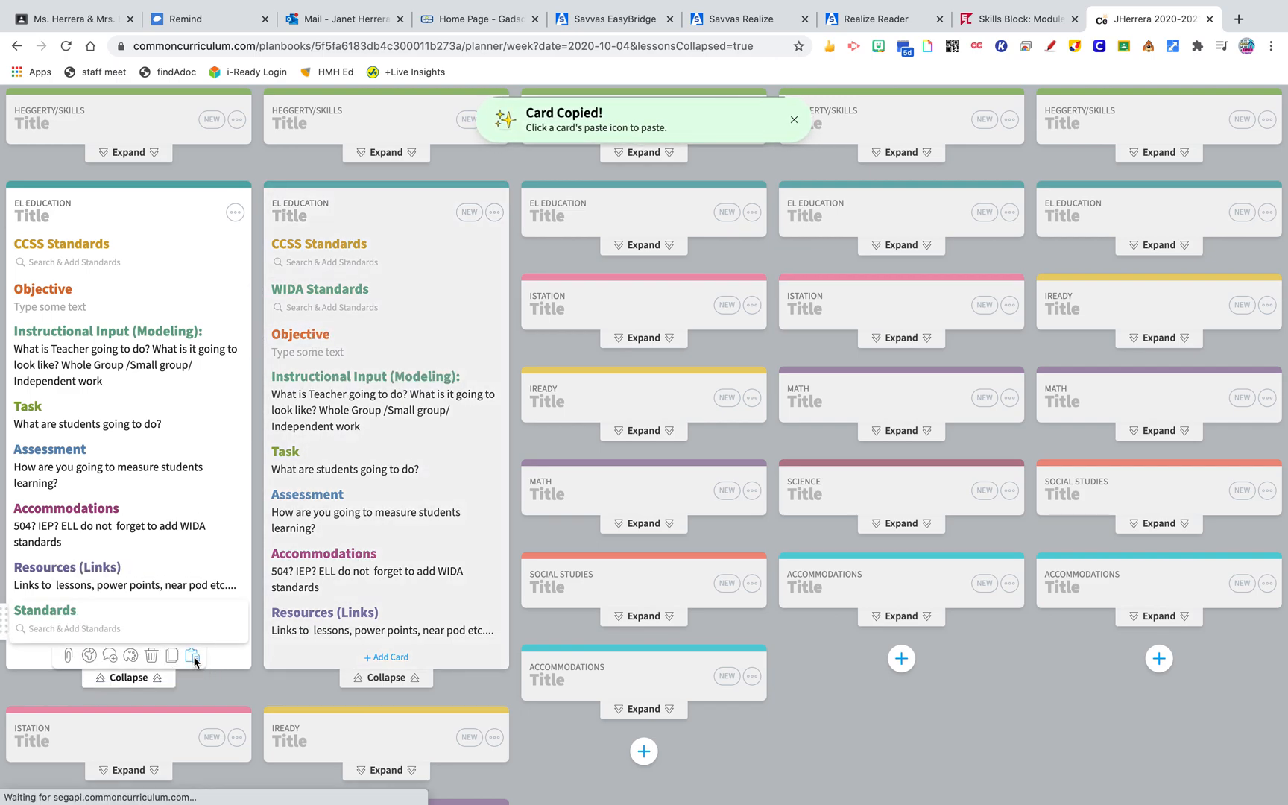
drag(7, 620, 10, 449)
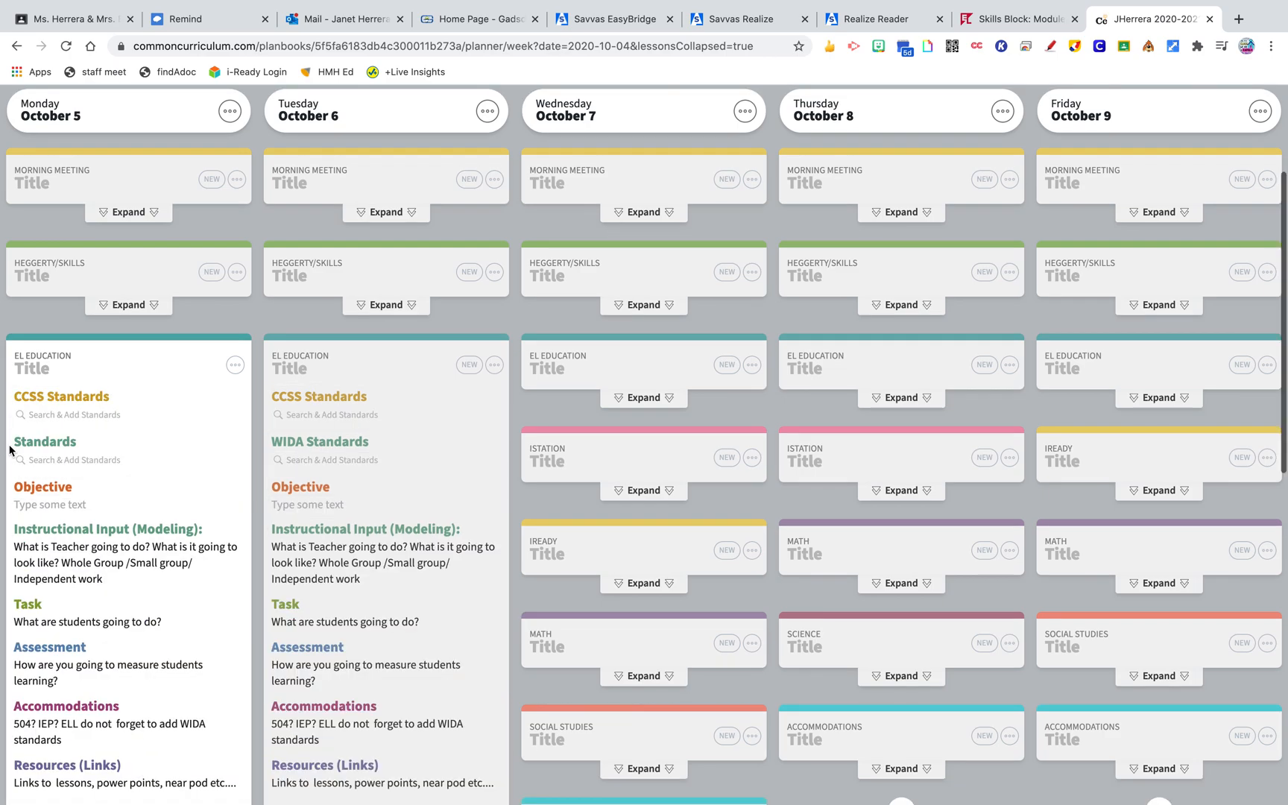
Expand the EL Education lessons for Wednesday, Thursday and Friday.
click(630, 398)
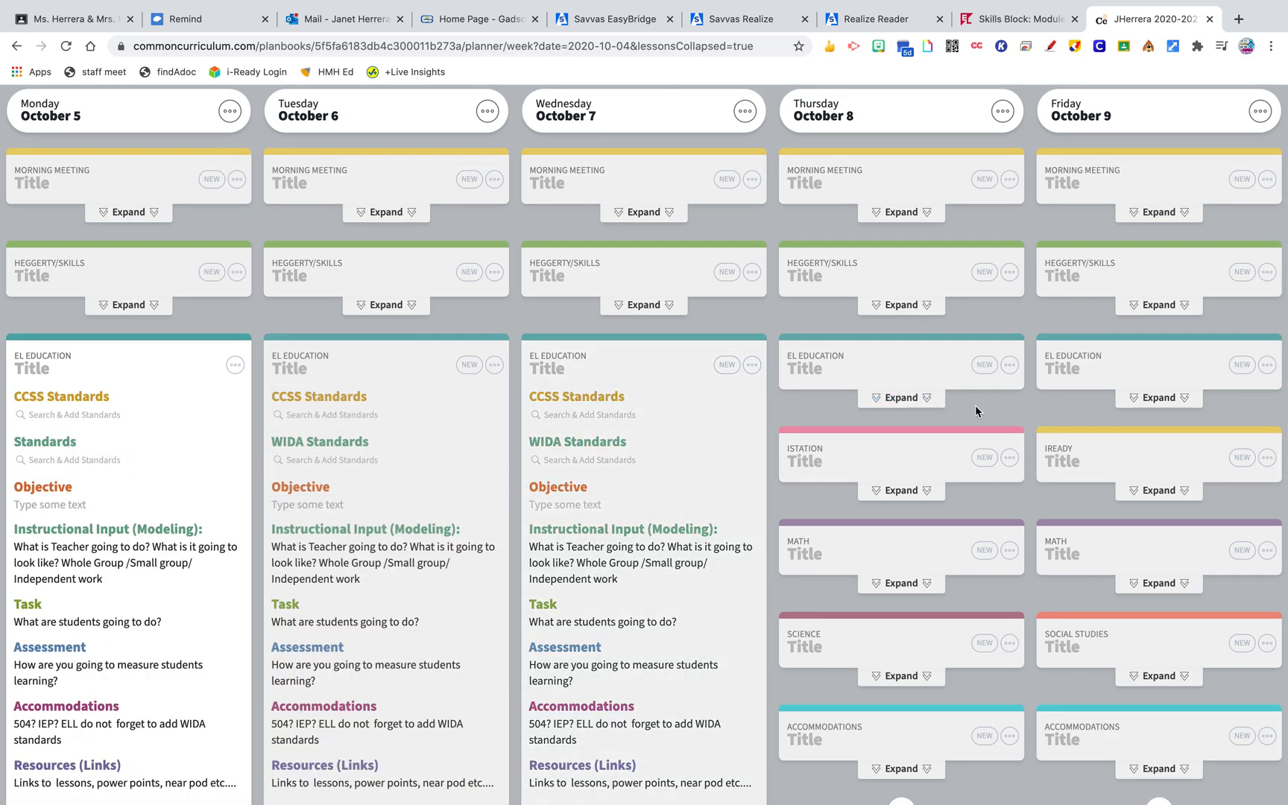
click(901, 397)
click(1159, 397)
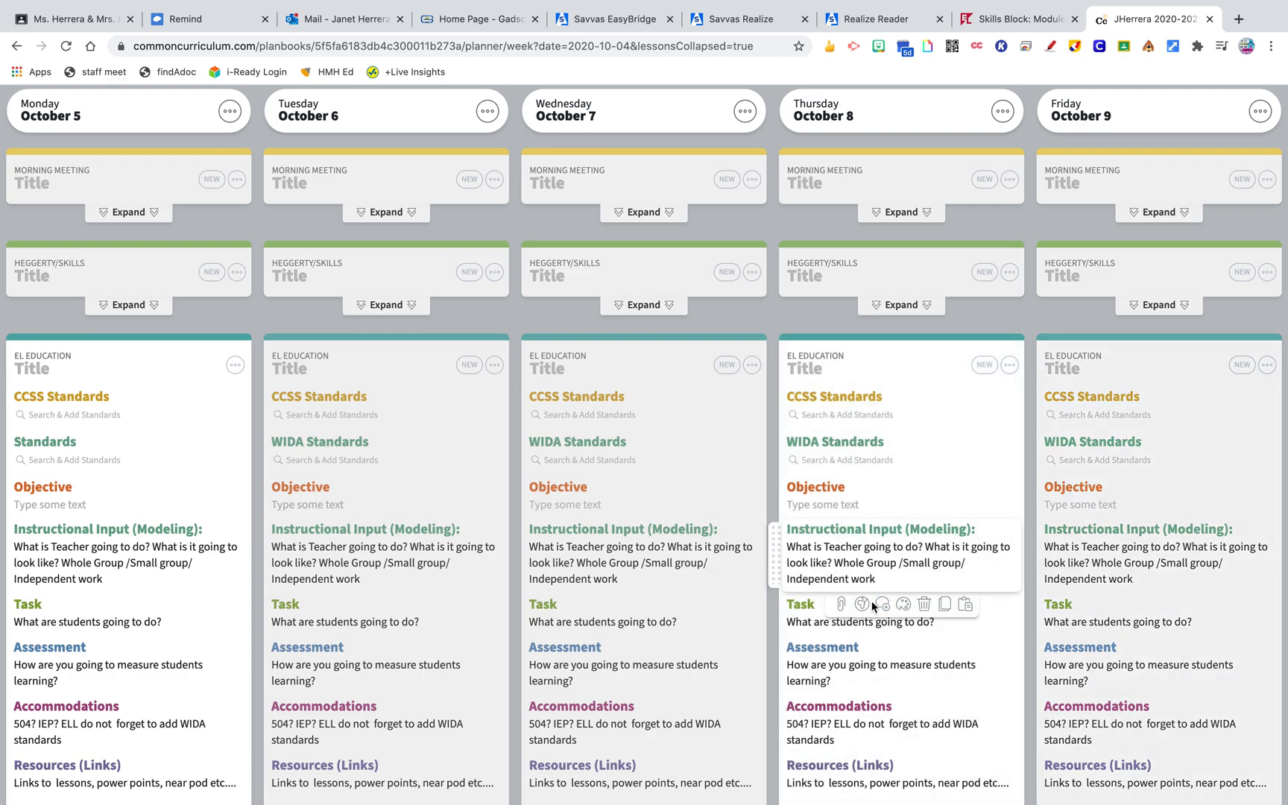
Rename the second standards card in Monday's EL Education lesson to WIDA Standards.
scroll(871, 601, down, 4)
scroll(872, 601, up, 1)
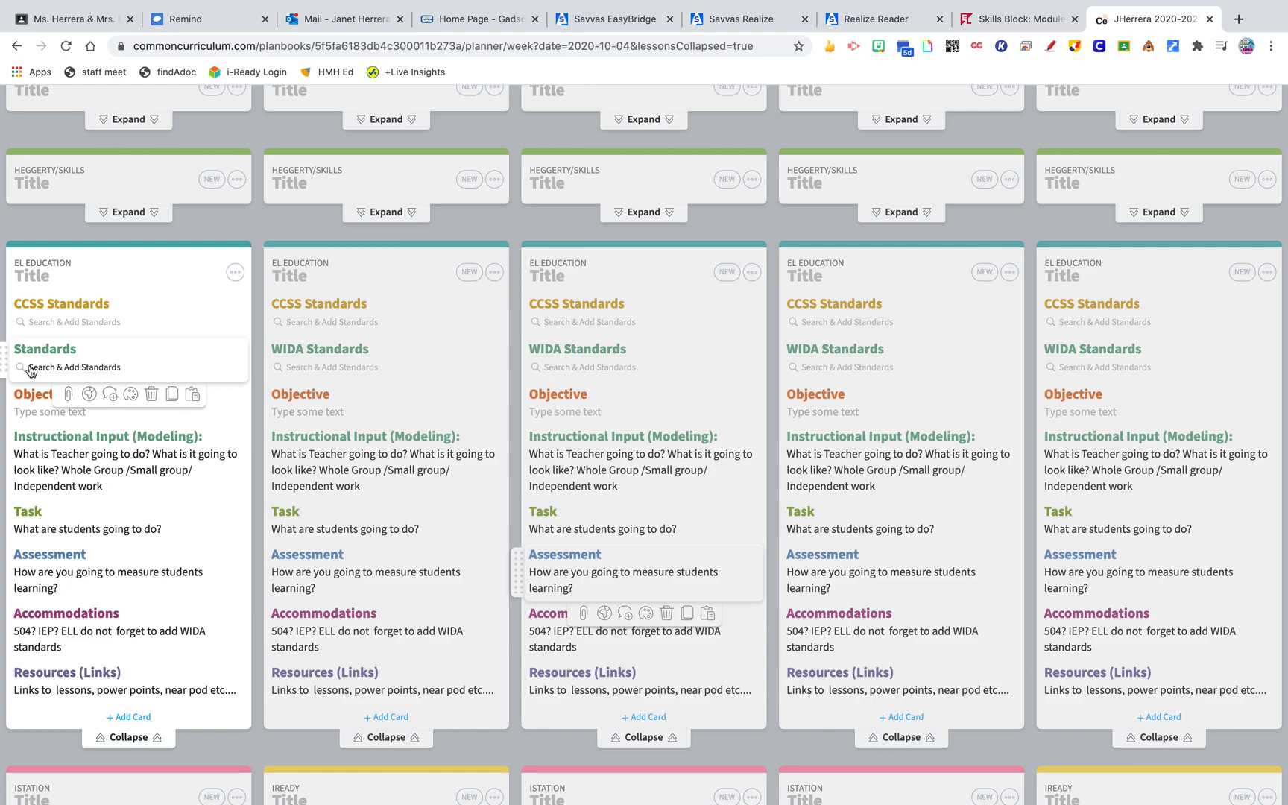
text(WIDA)
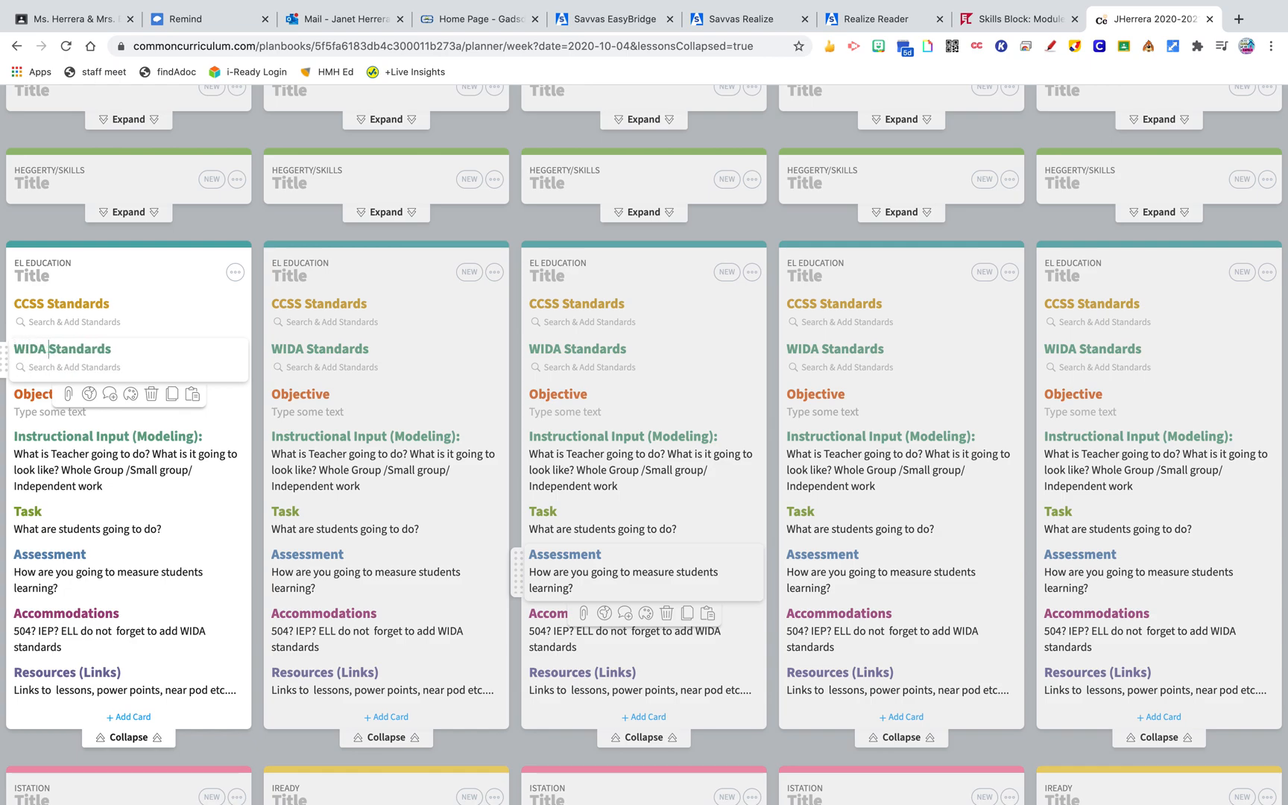
Open the standards search for Monday's WIDA Standards card and list the available organizations.
click(76, 367)
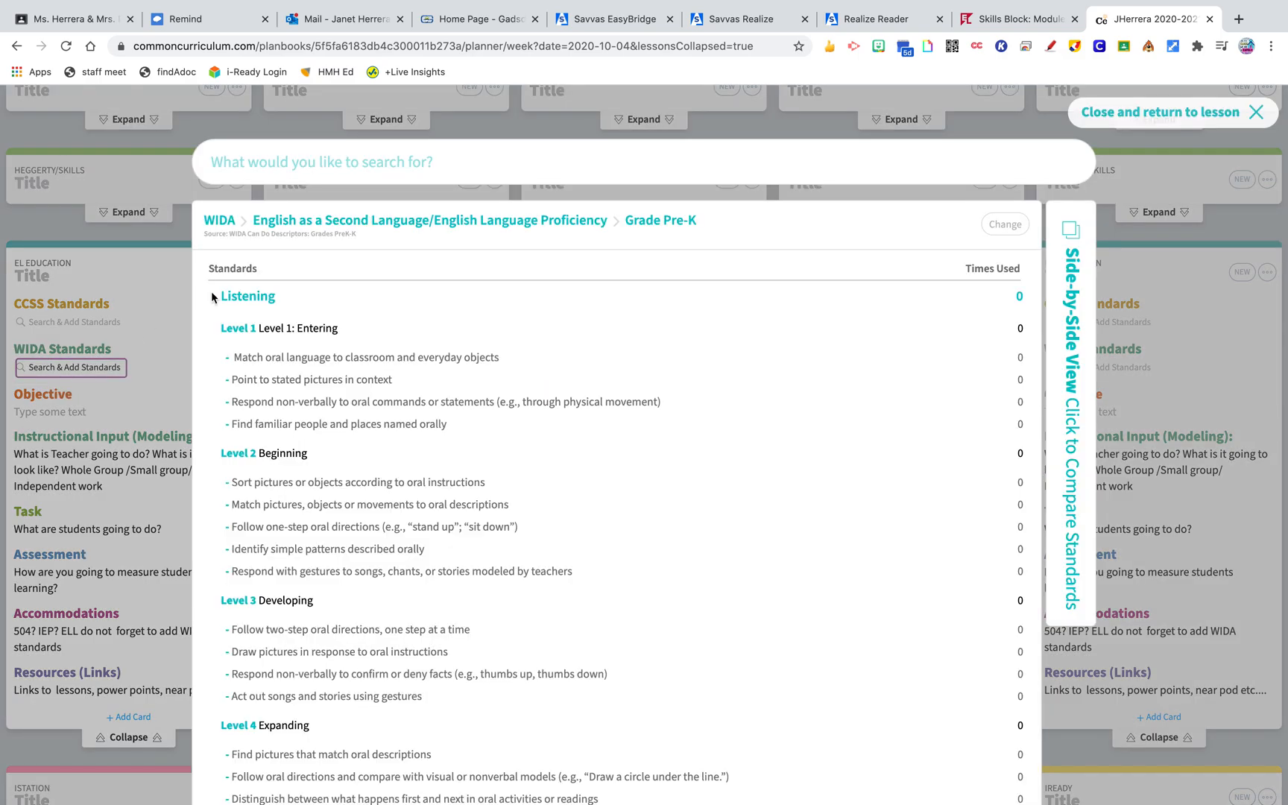
click(220, 223)
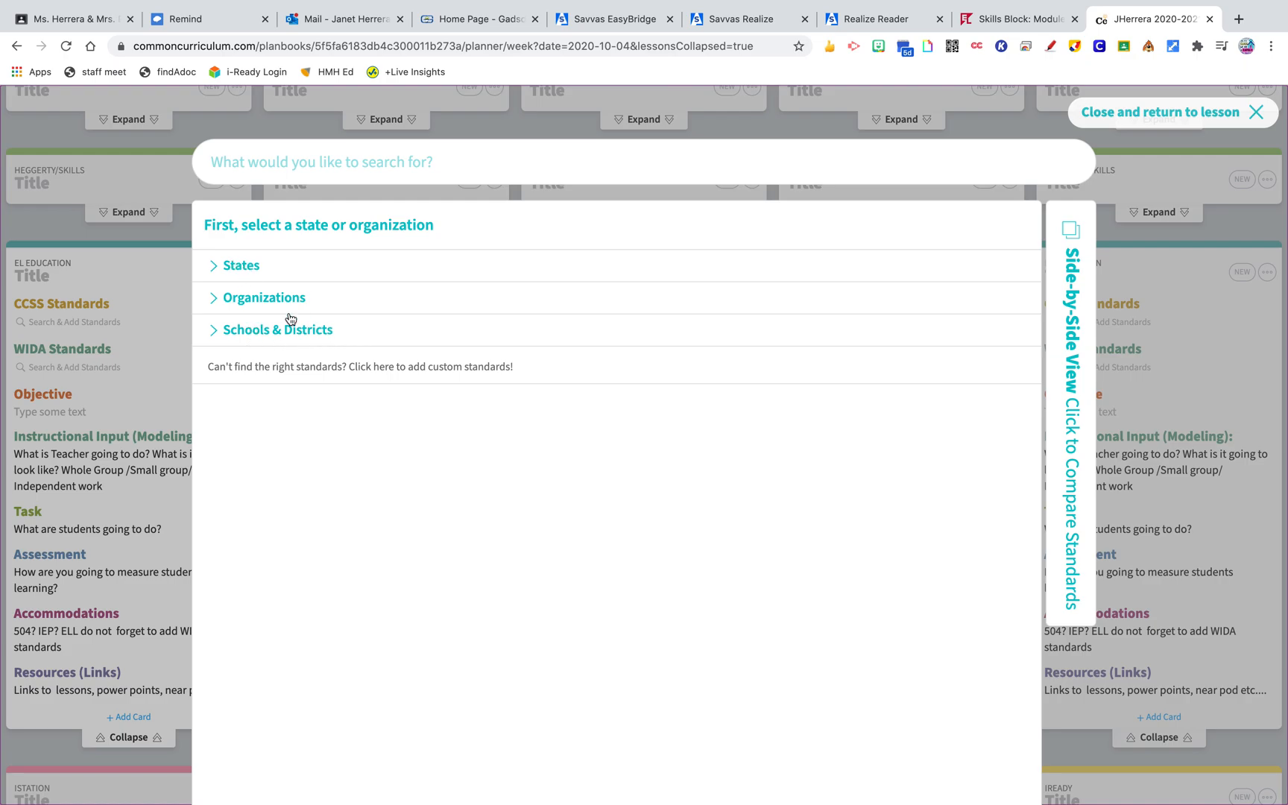
click(258, 303)
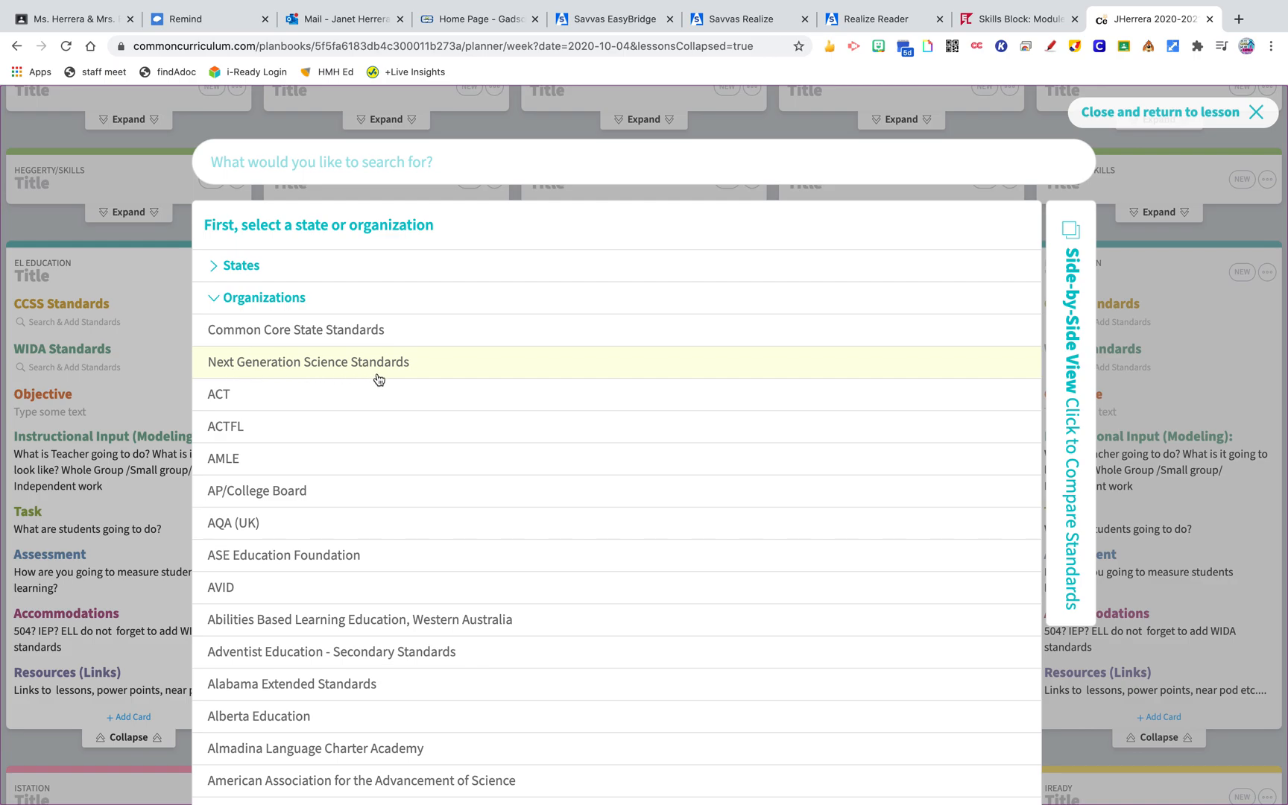
Open the WIDA standards for English as a Second Language/English Language Proficiency at Grade Pre-K.
scroll(381, 378, down, 4)
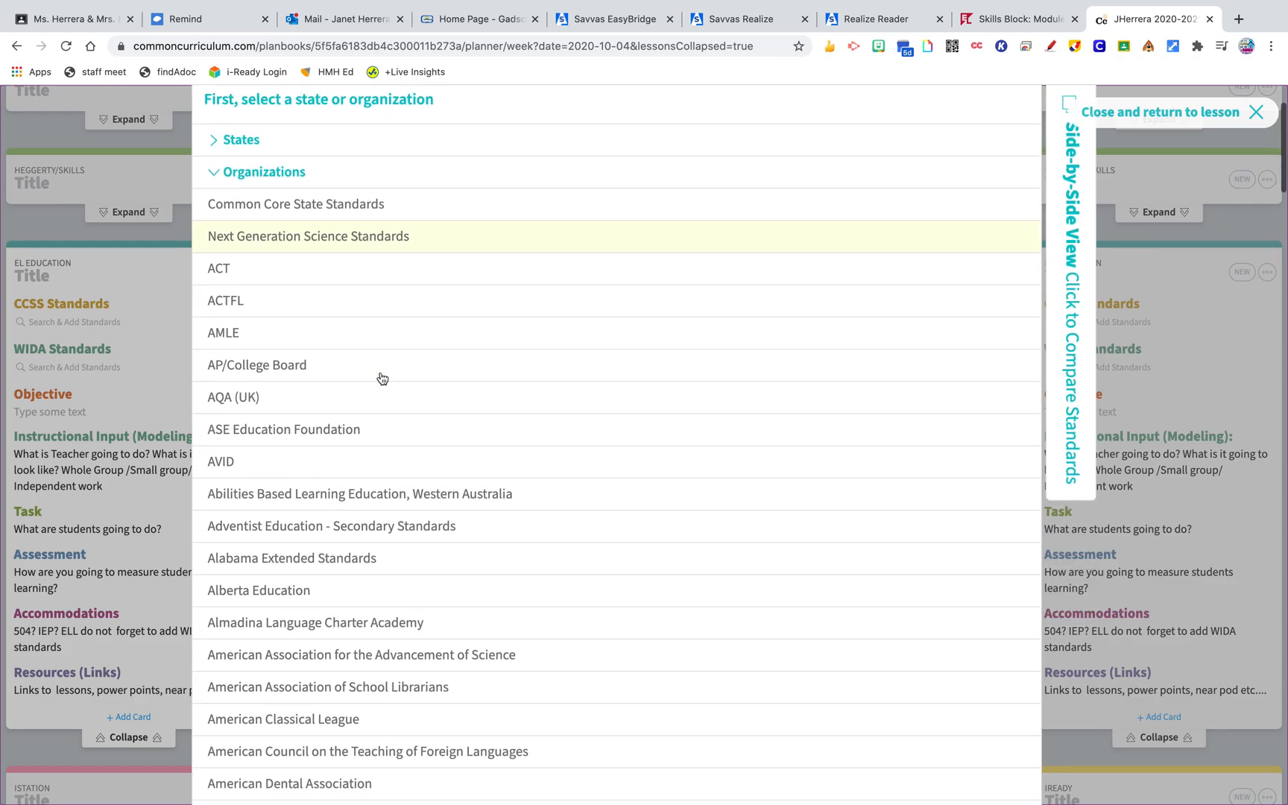
scroll(382, 378, down, 20)
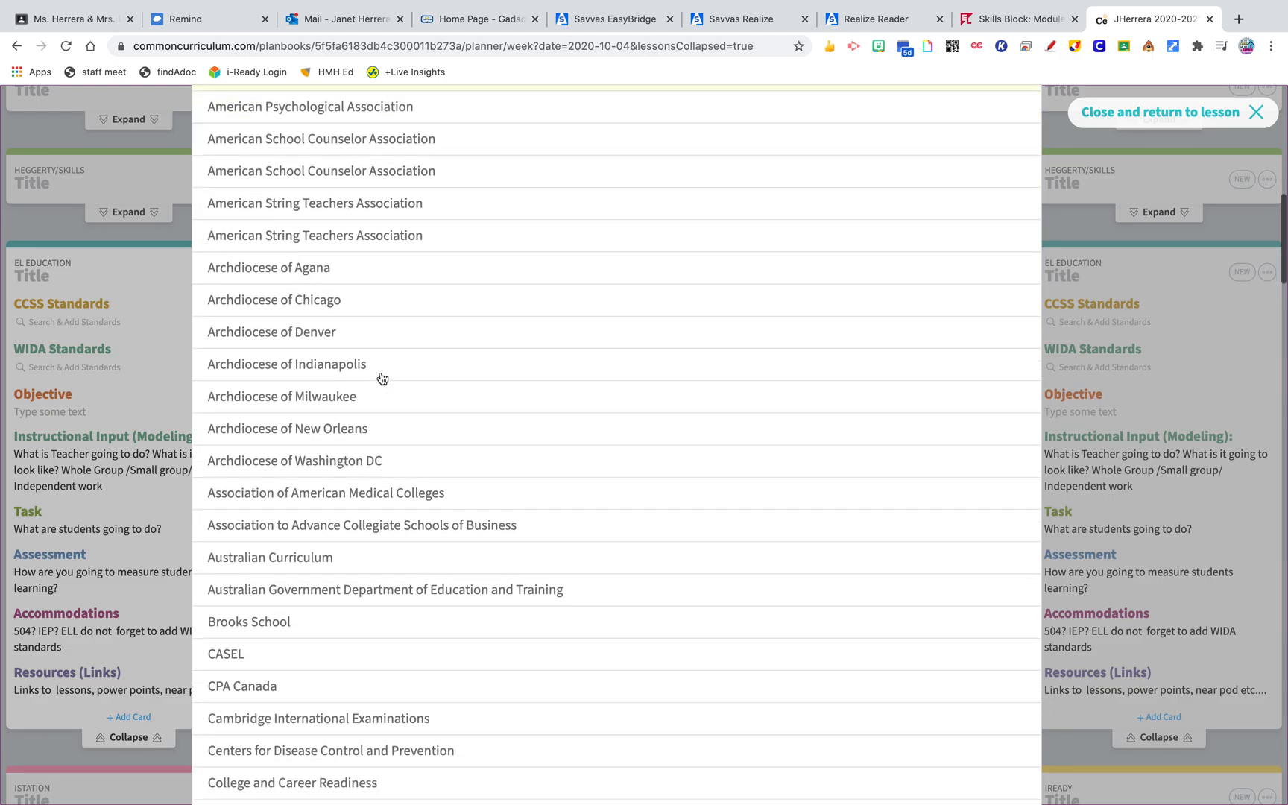
scroll(382, 378, down, 20)
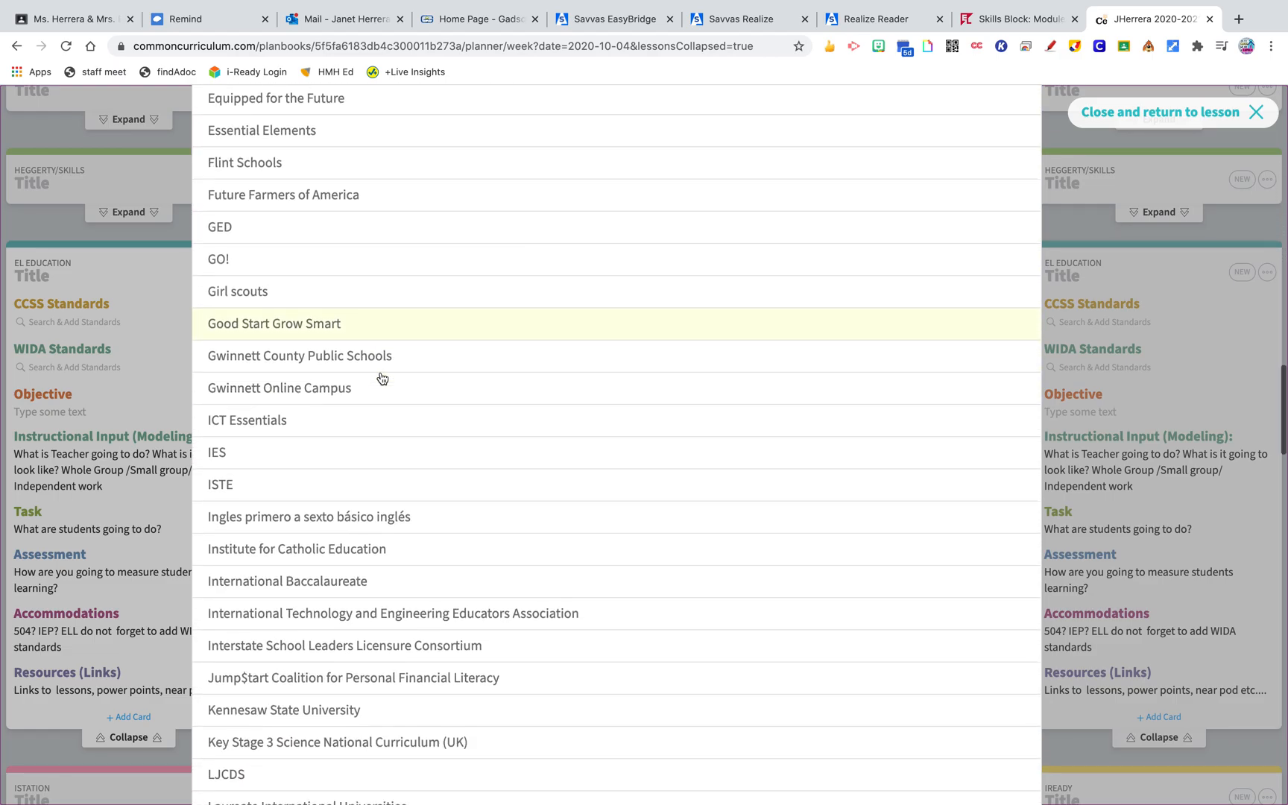
scroll(382, 378, down, 20)
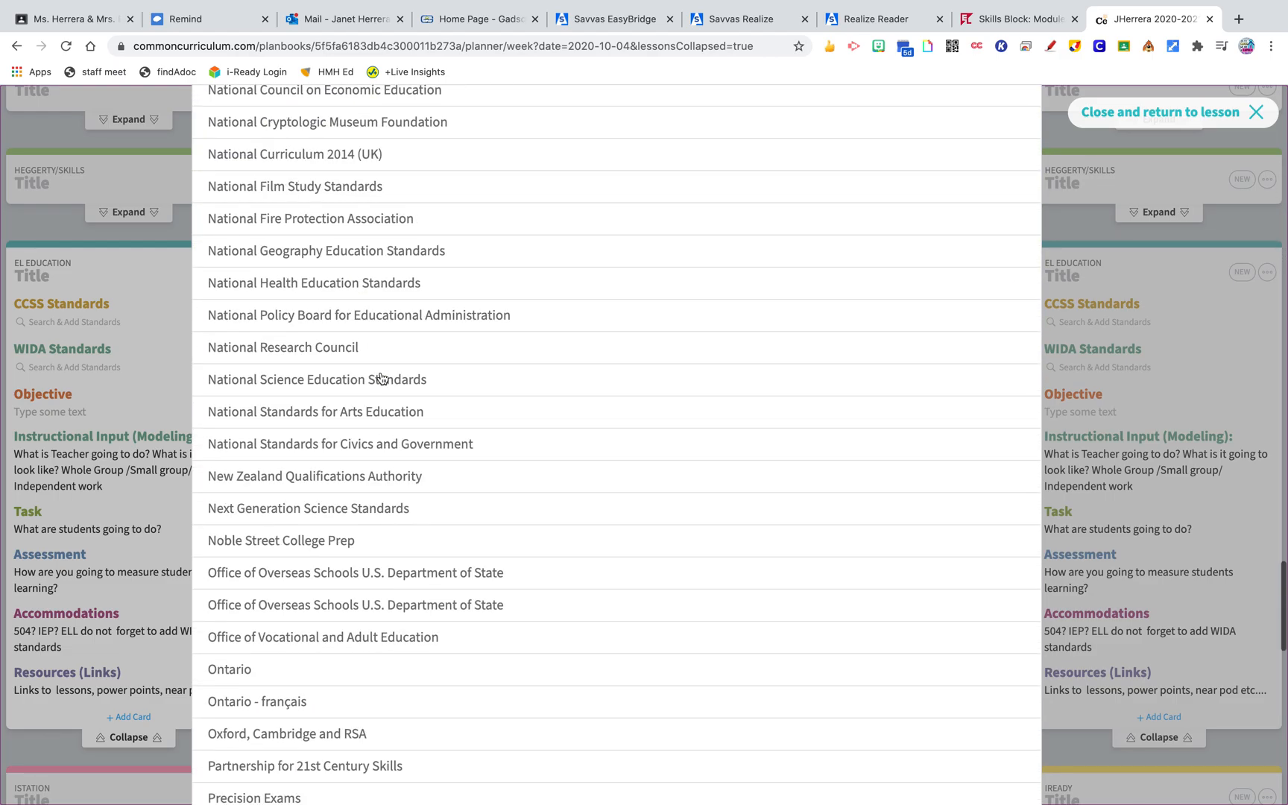
scroll(381, 378, down, 12)
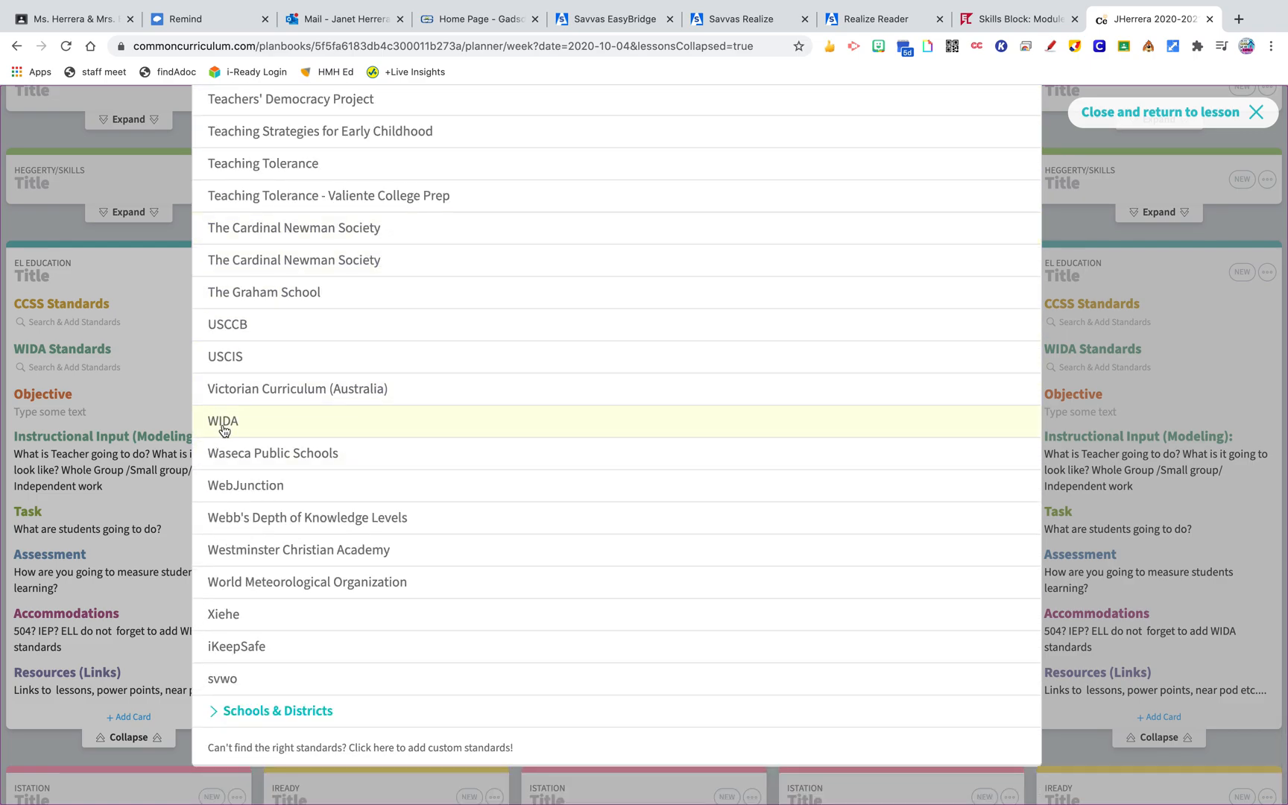
click(224, 423)
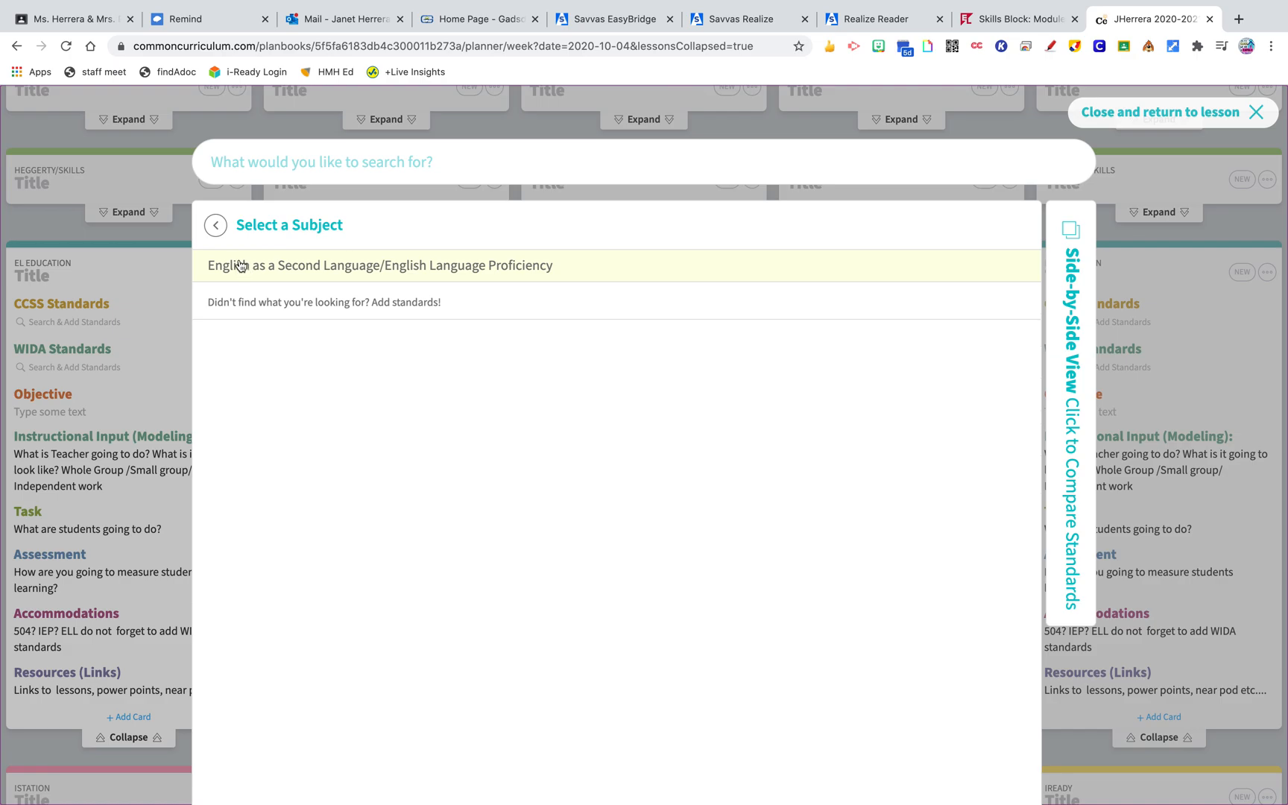
click(476, 270)
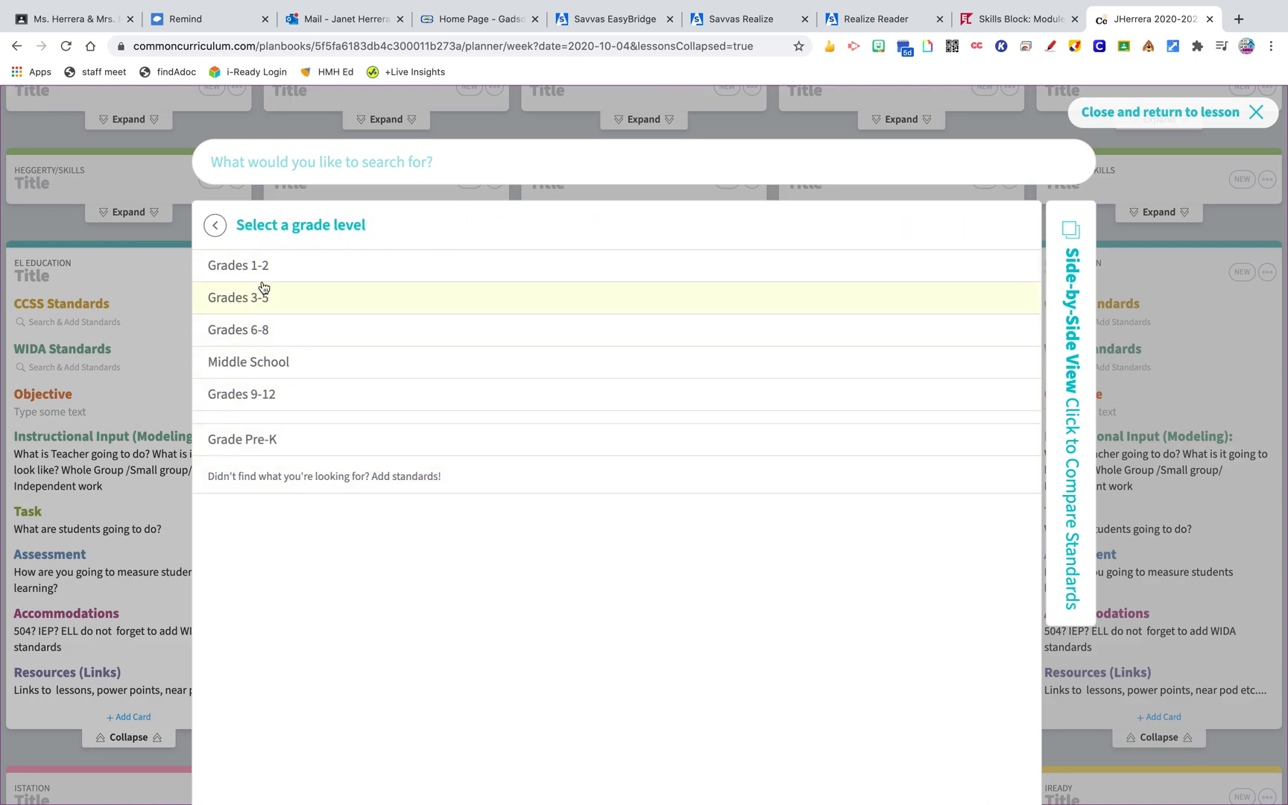
click(237, 442)
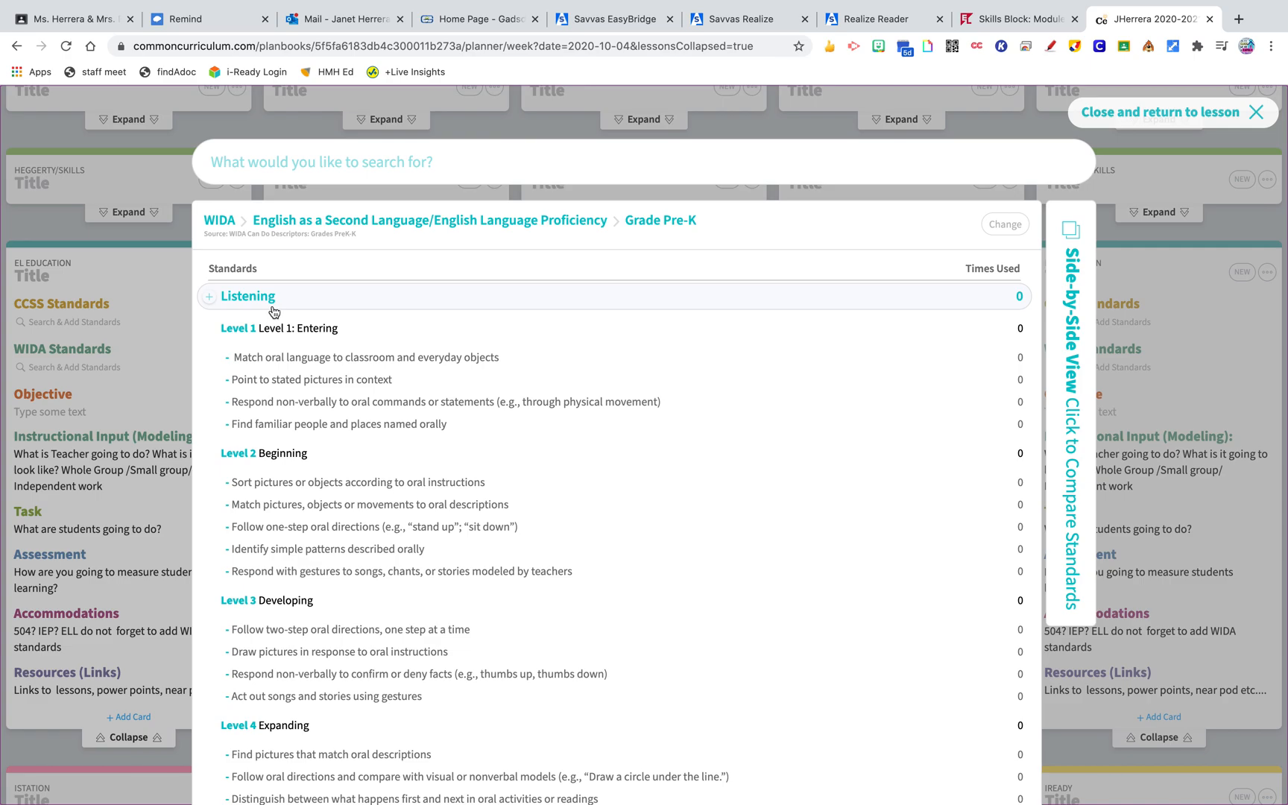
Examine the Pre-K Listening, Speaking, Reading and Writing descriptors for Levels 1 to 5, and return to the lesson without adding any.
scroll(273, 308, down, 8)
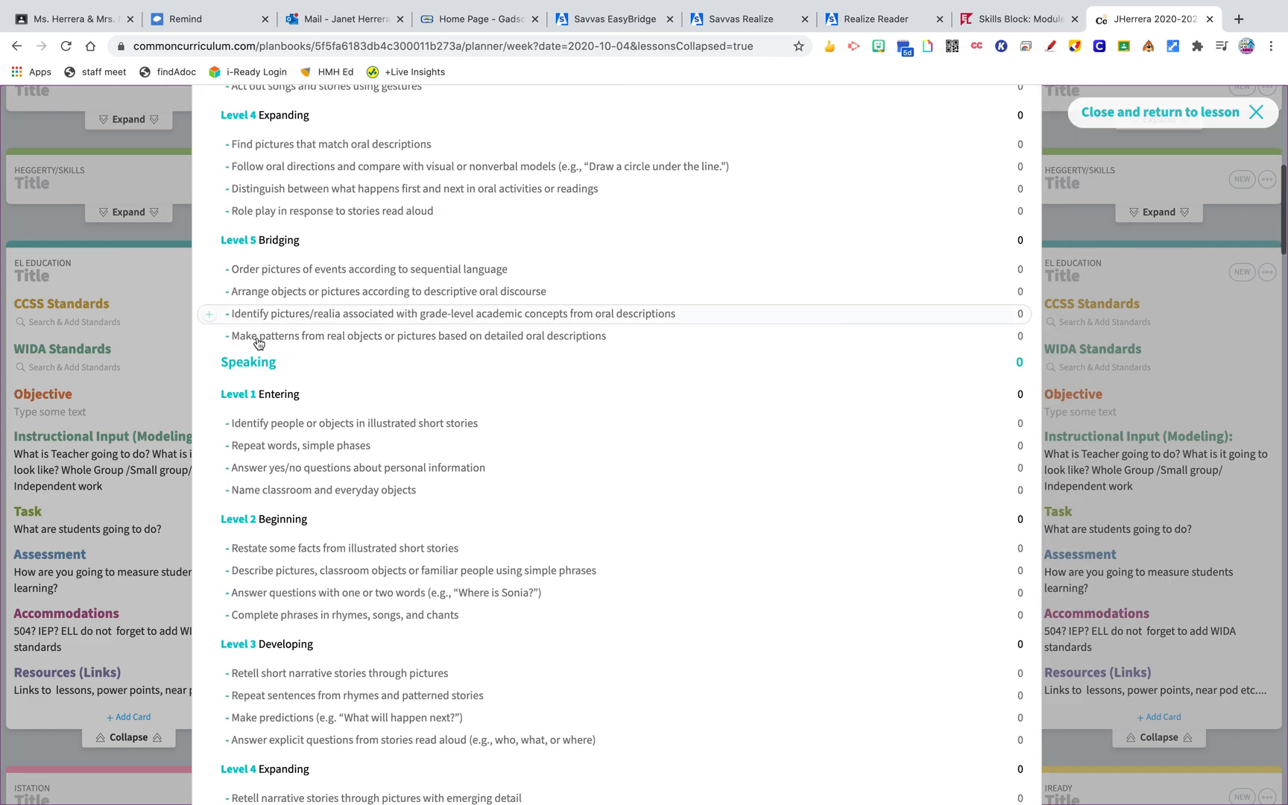
scroll(250, 370, down, 9)
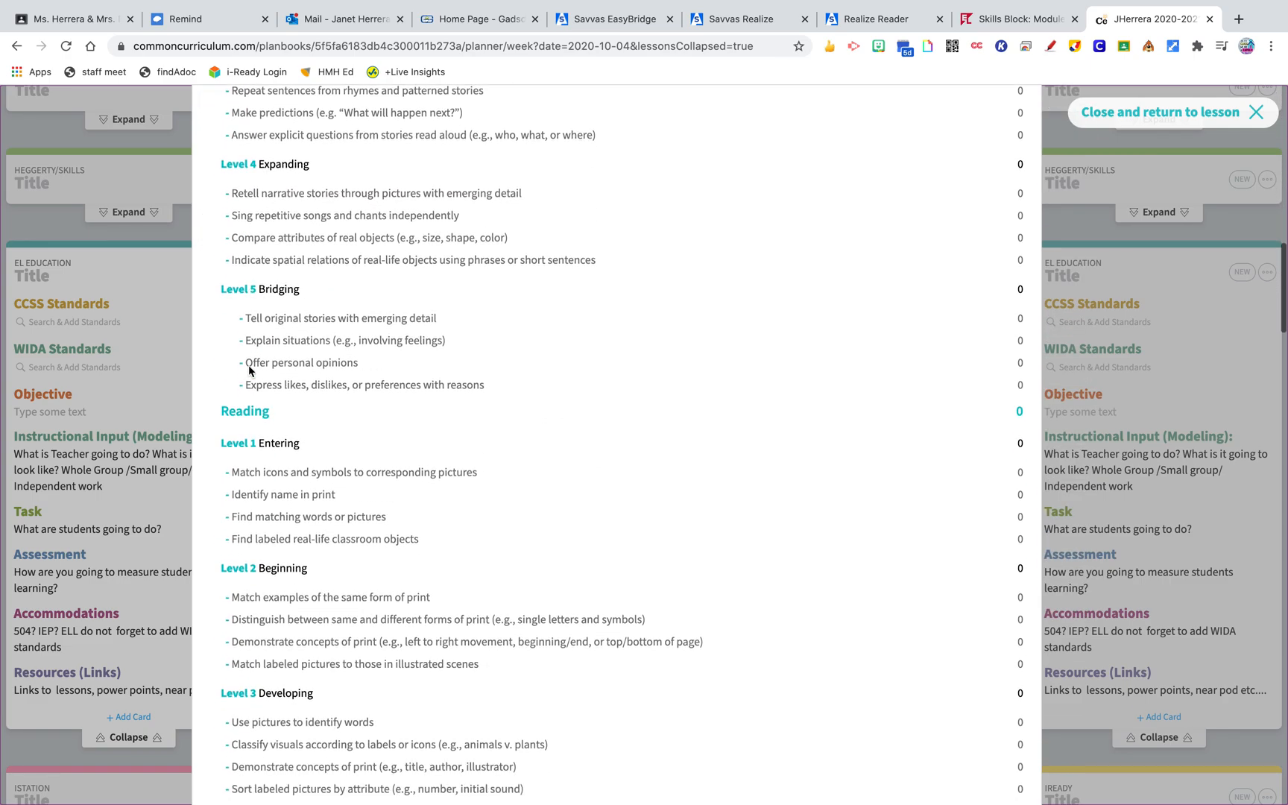
scroll(249, 344, down, 8)
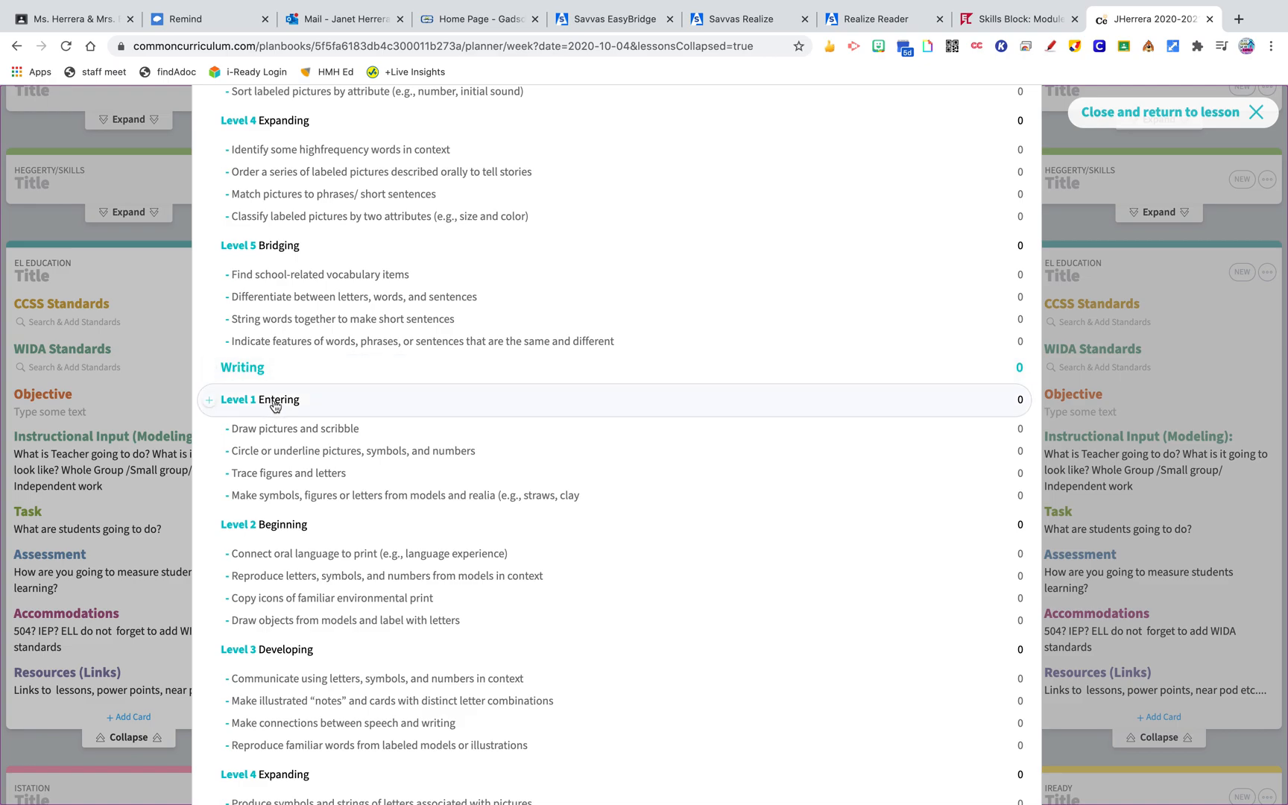
scroll(275, 406, down, 4)
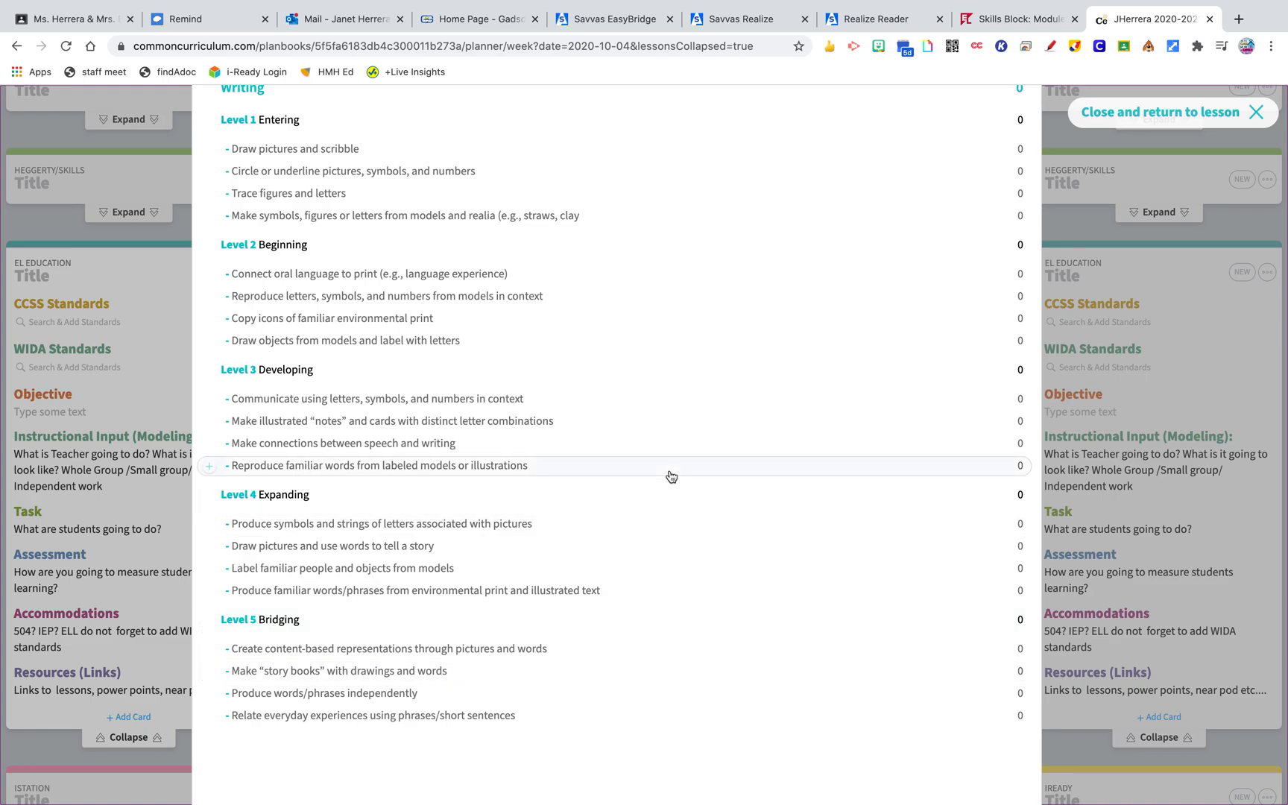
scroll(671, 476, up, 3)
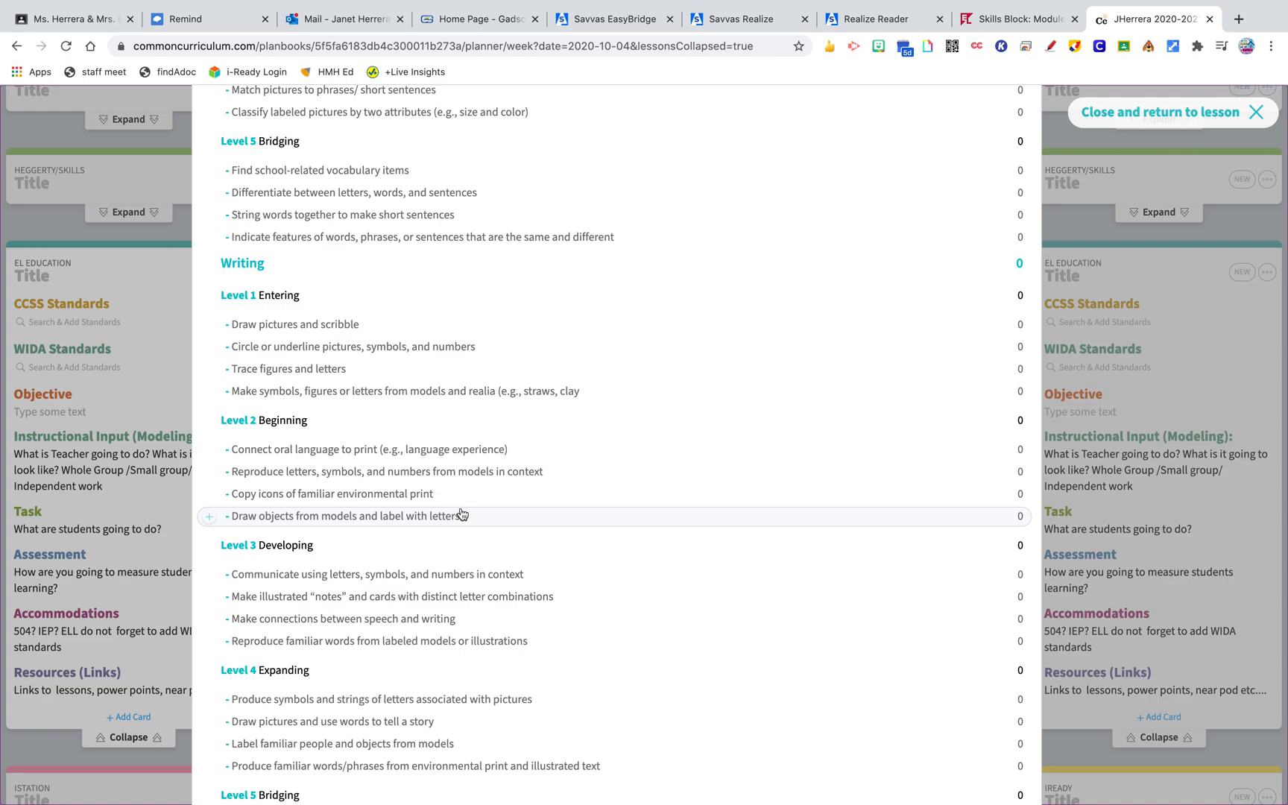
scroll(617, 457, up, 1)
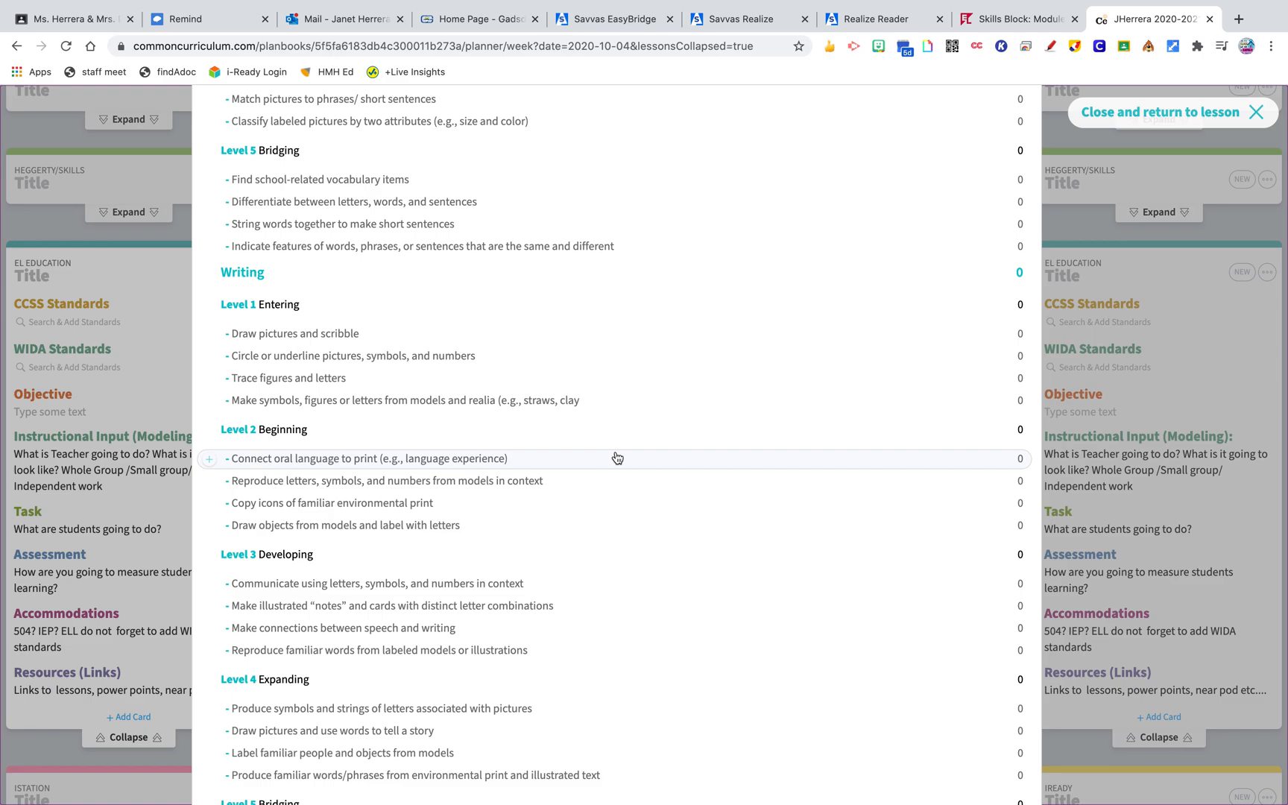
scroll(618, 458, up, 8)
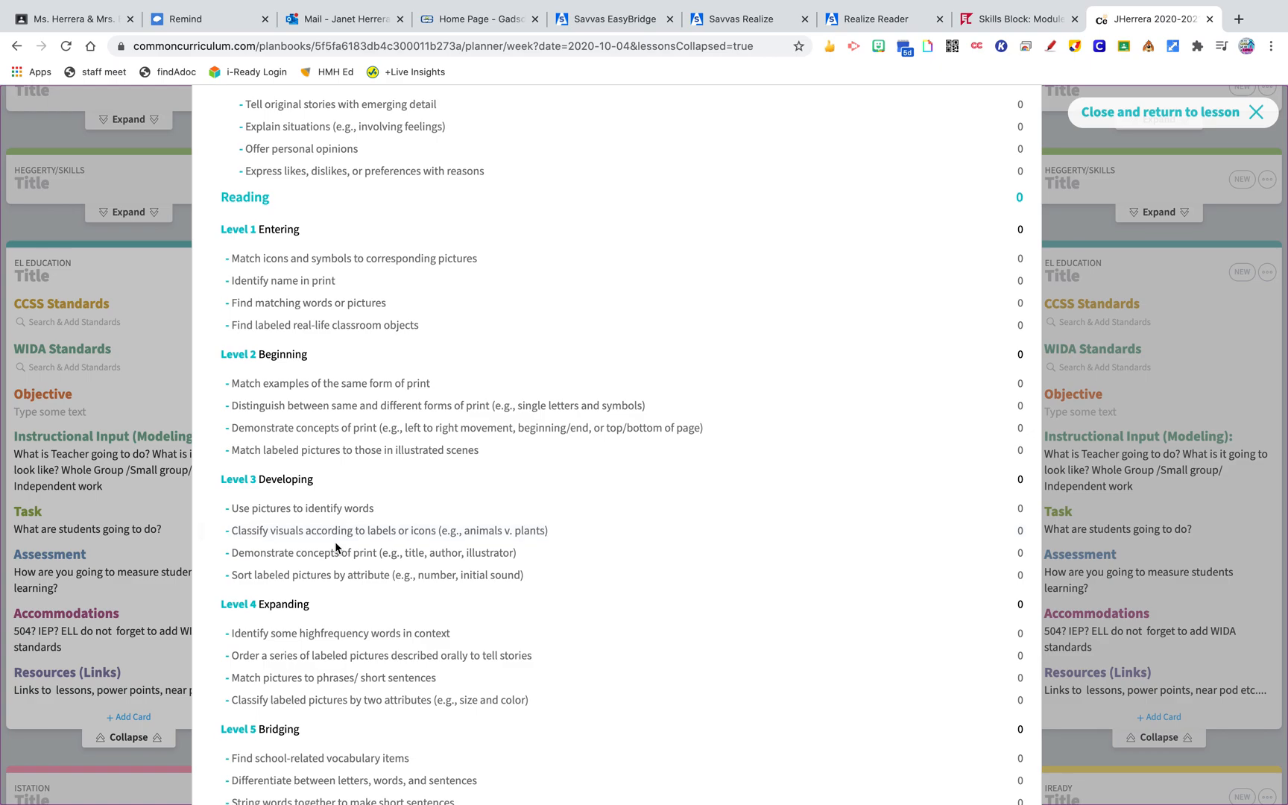
scroll(337, 549, up, 4)
scroll(336, 549, up, 4)
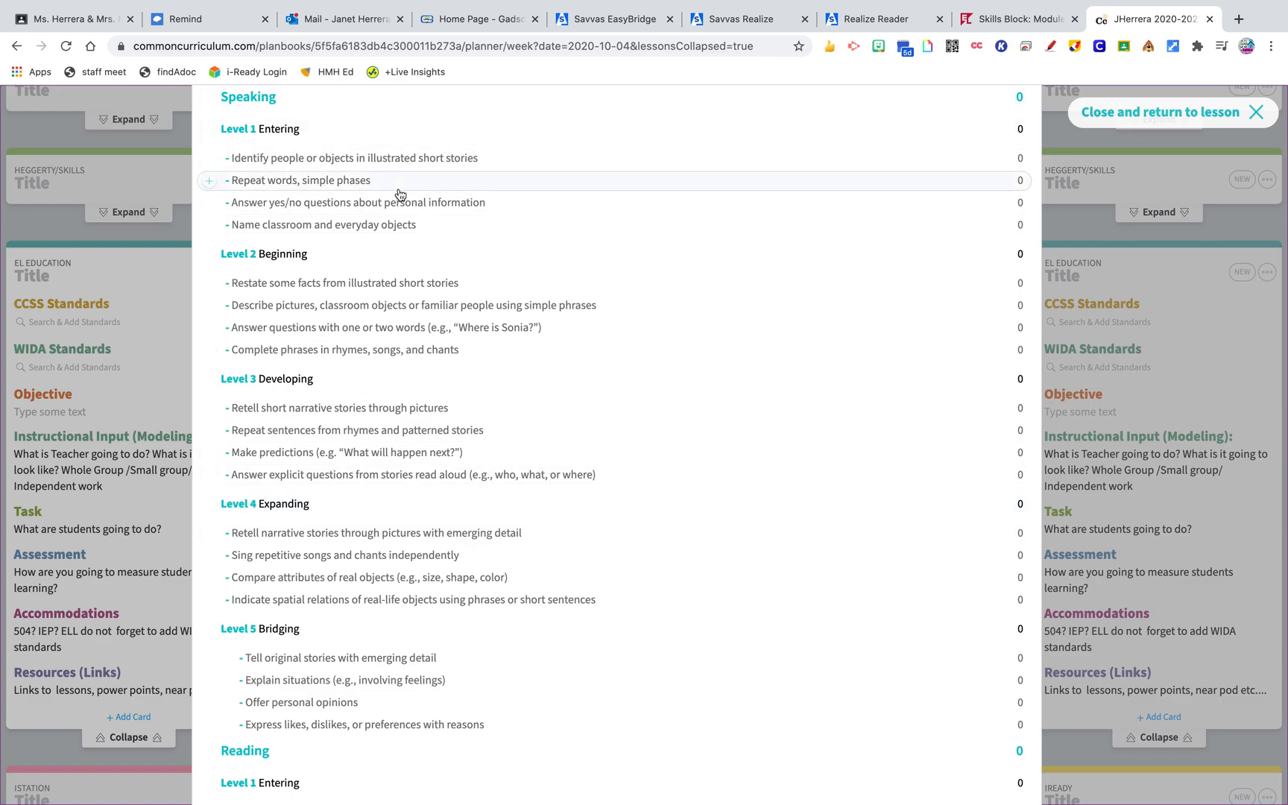
scroll(398, 195, up, 1)
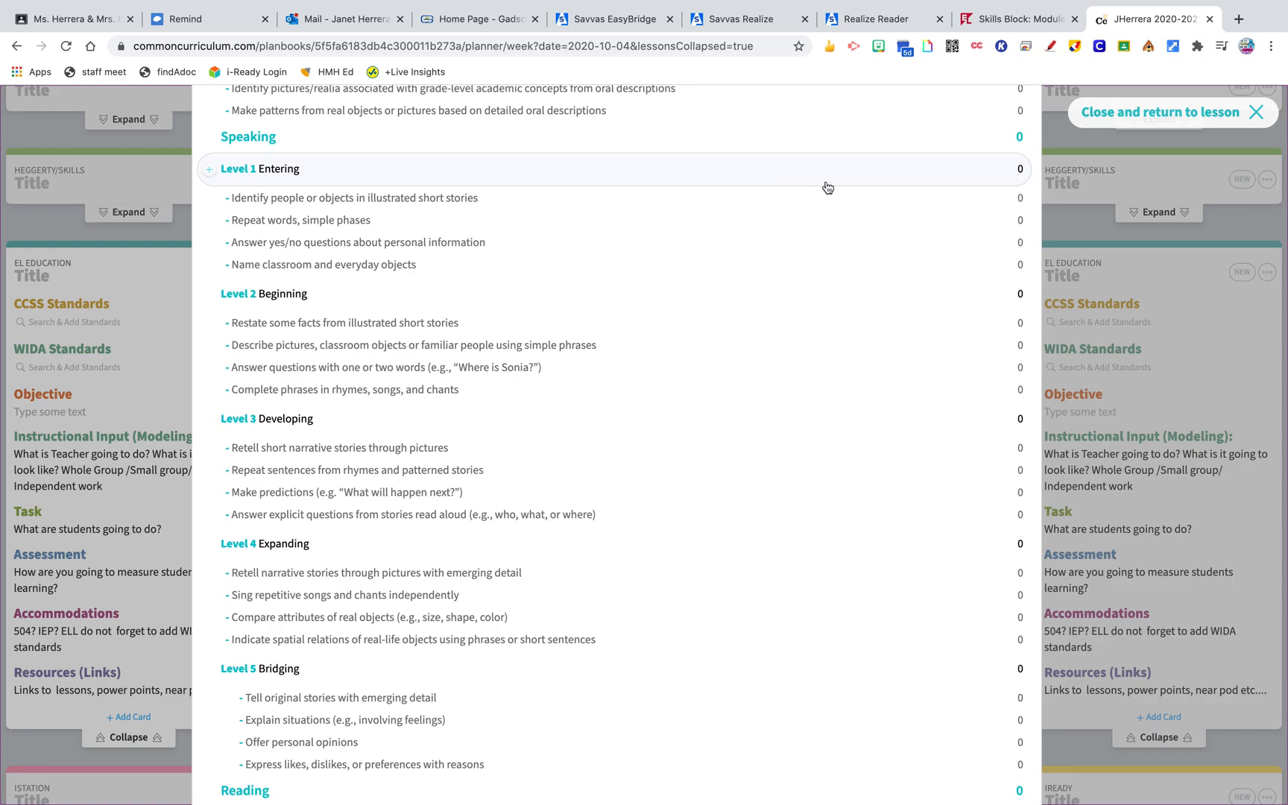
scroll(827, 187, up, 5)
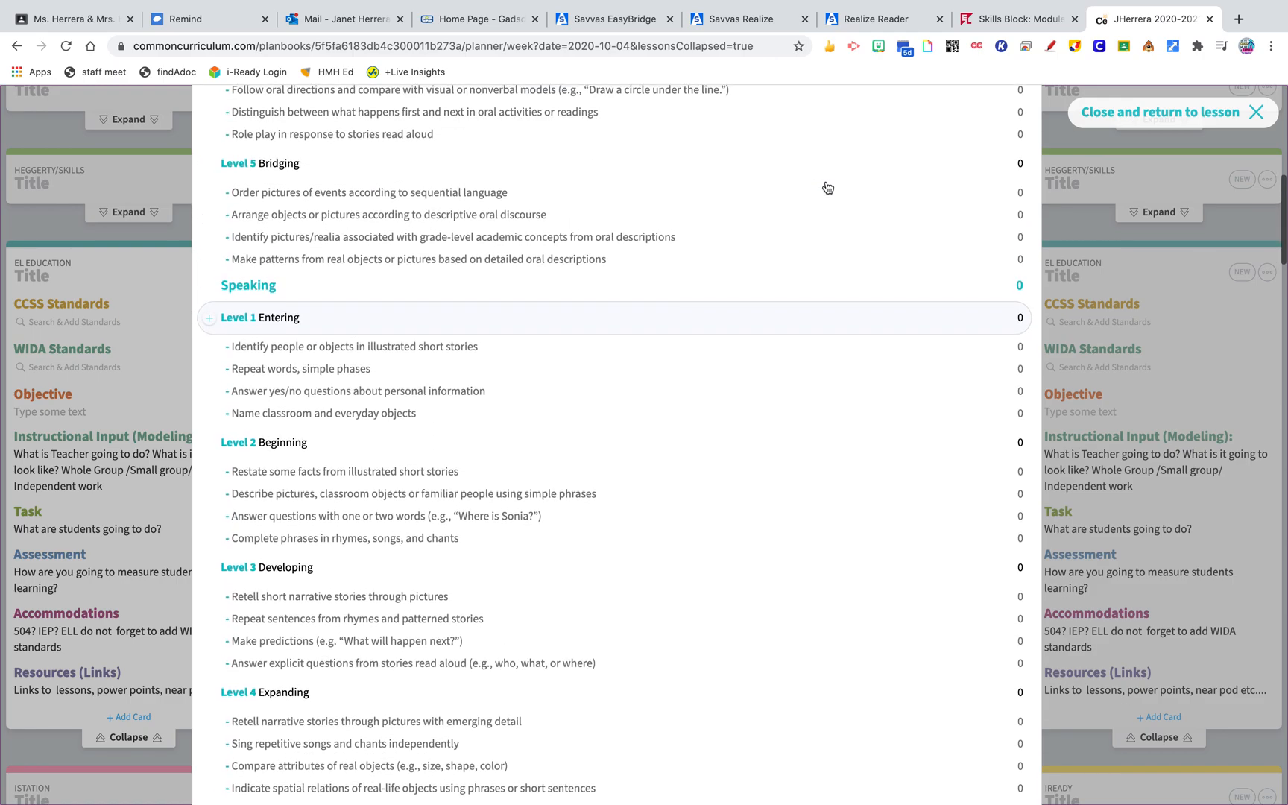
scroll(826, 187, up, 8)
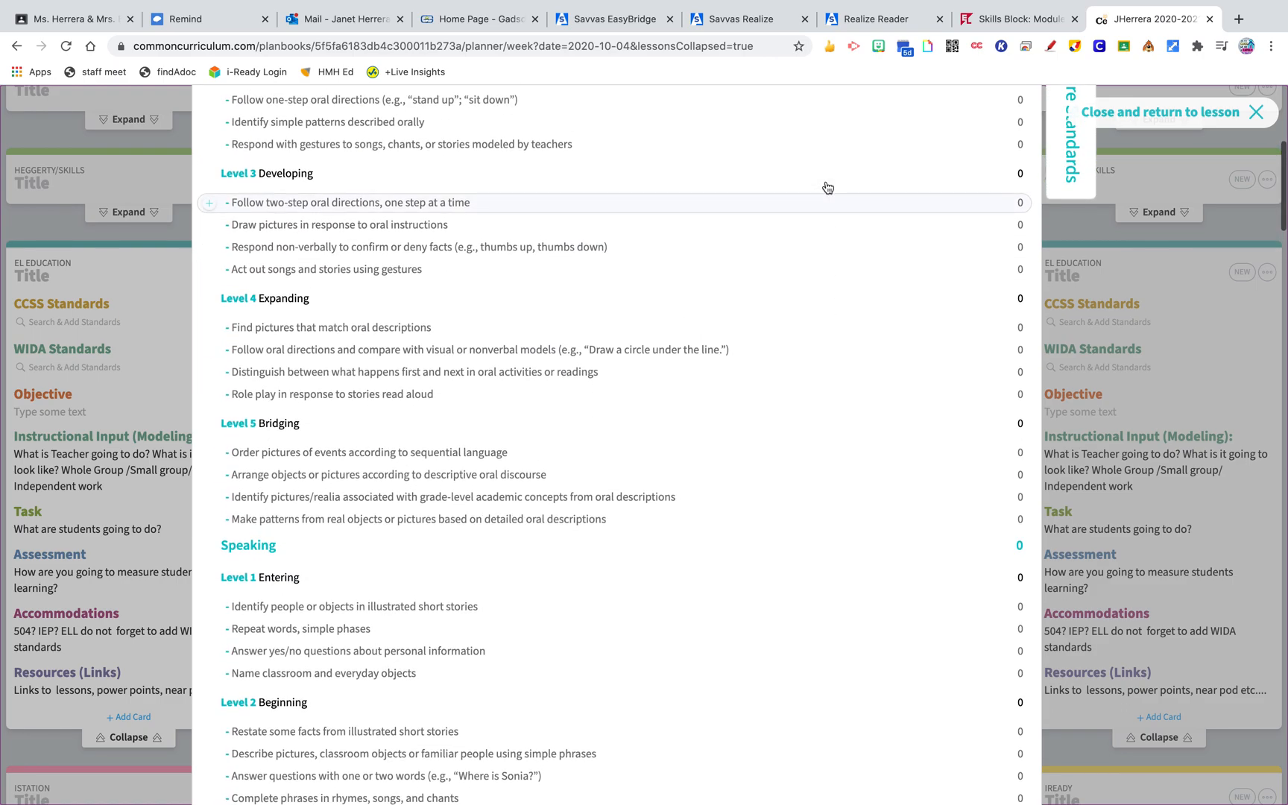
scroll(827, 187, up, 5)
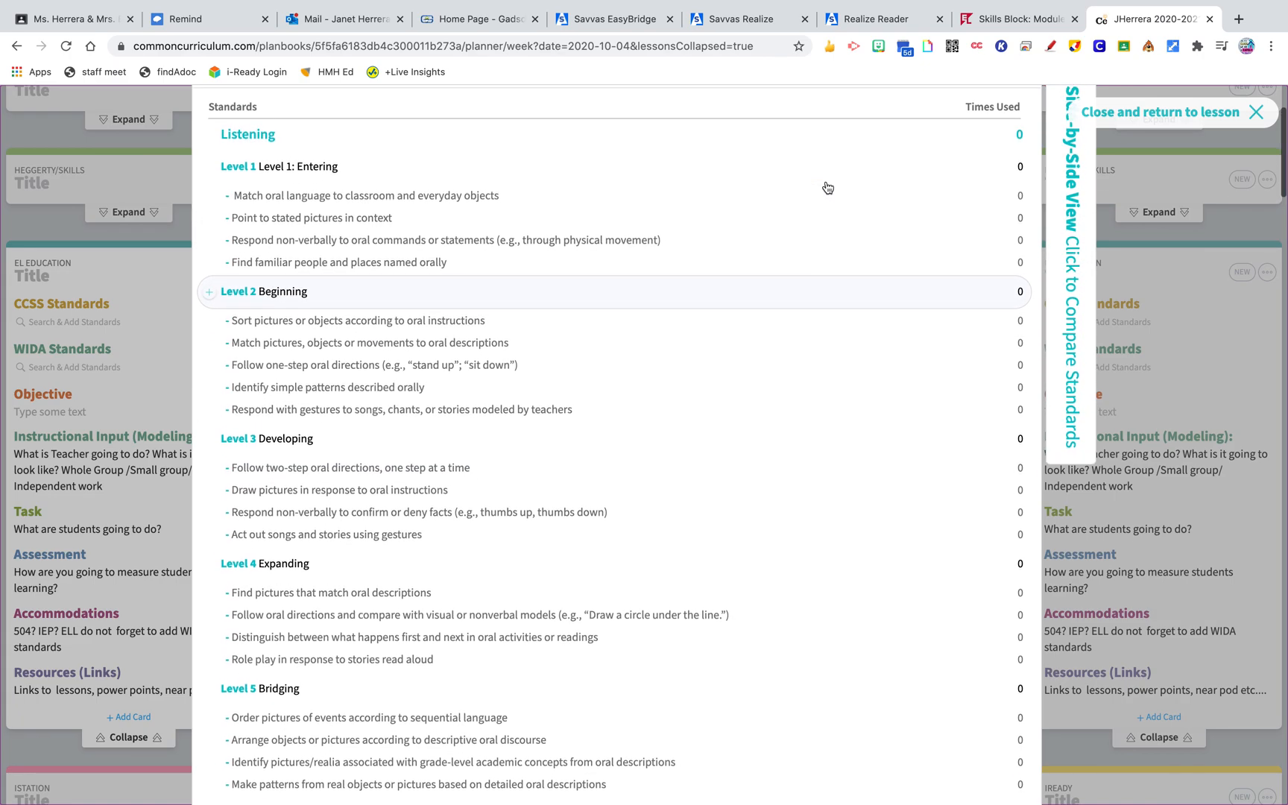
scroll(828, 187, up, 1)
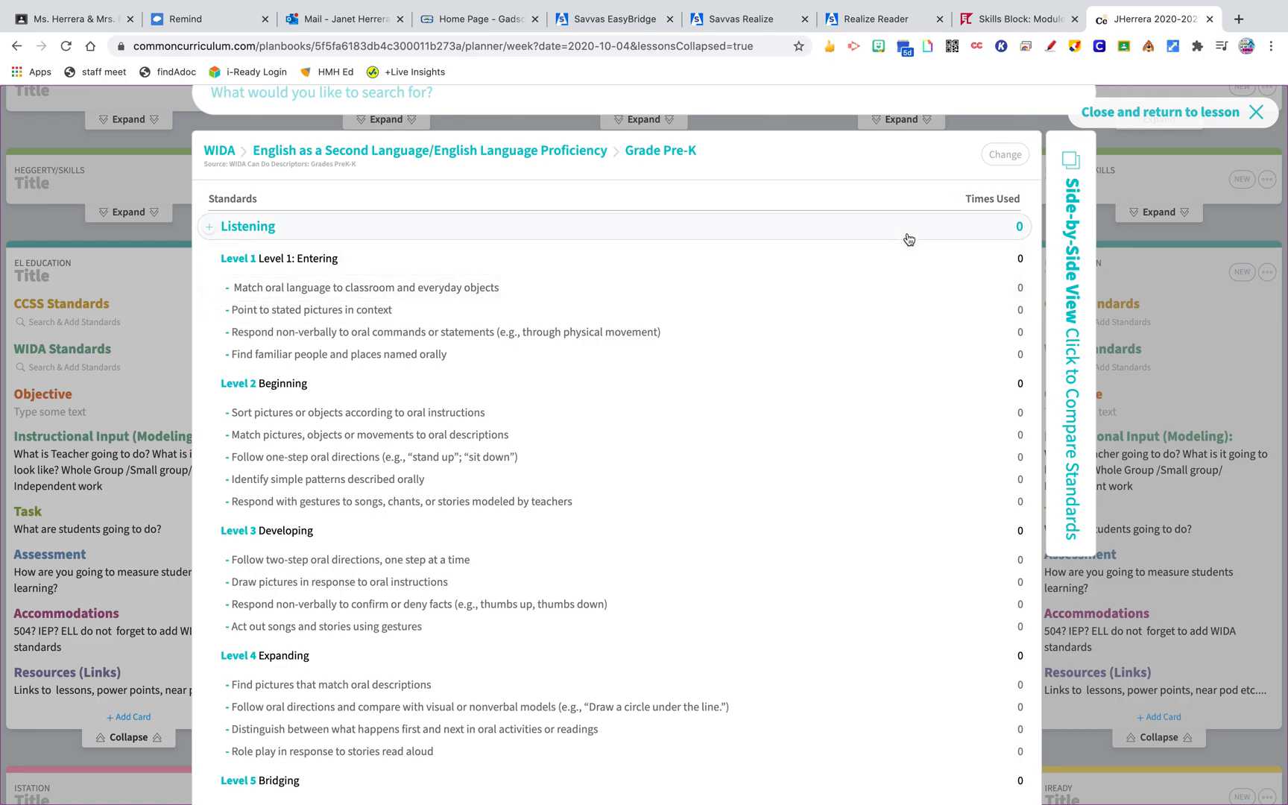
click(1144, 121)
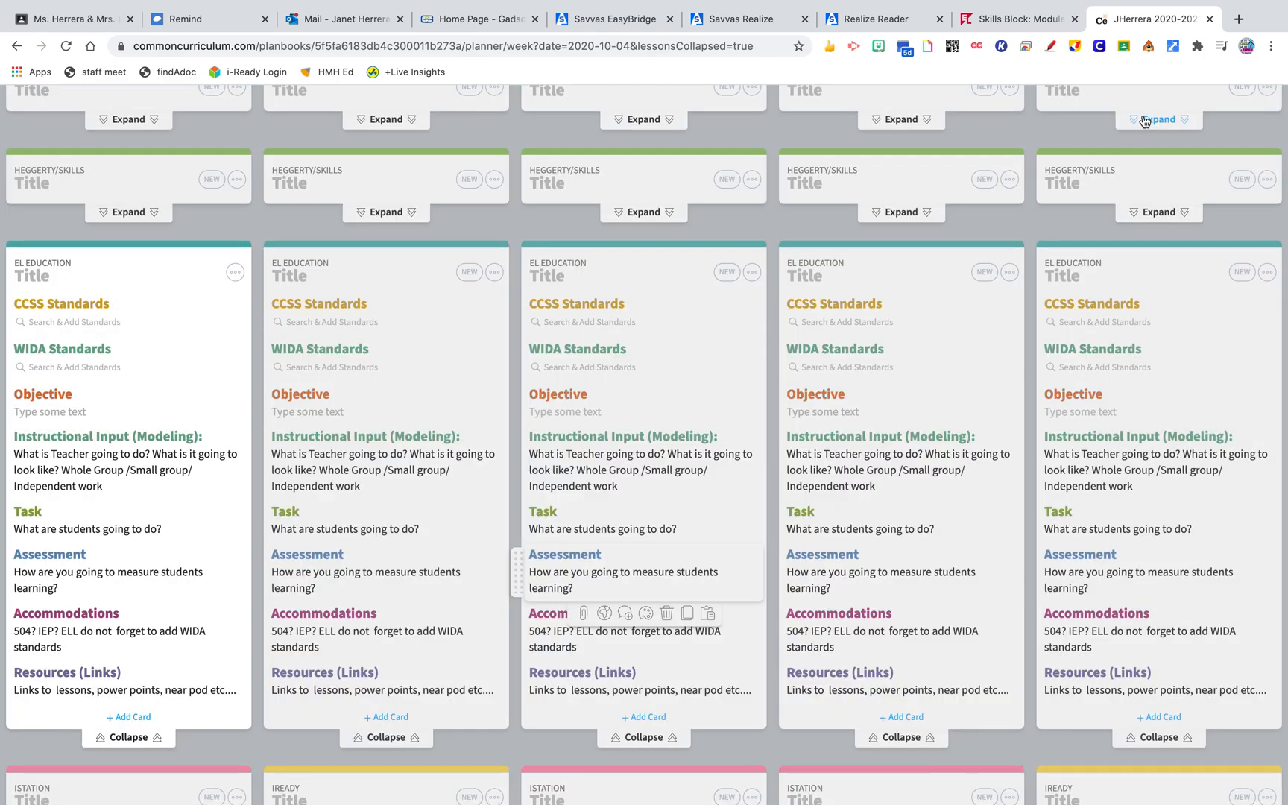